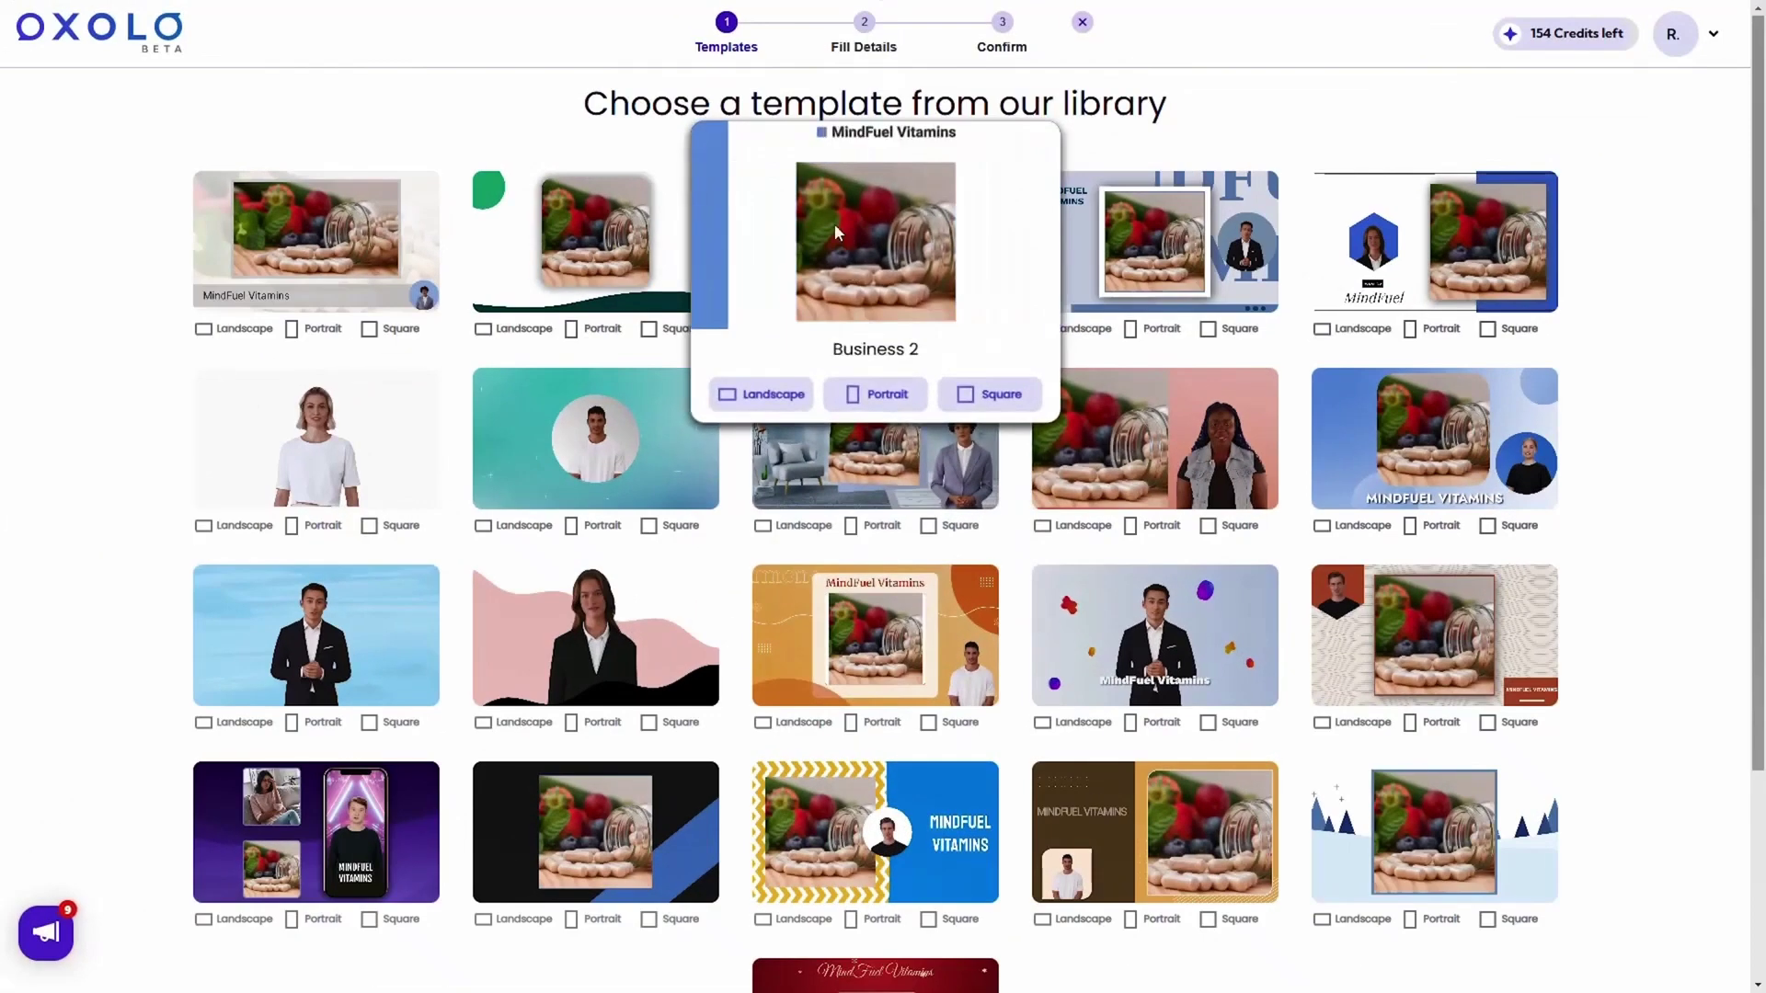
Start a video from the teal circle template and pick Adrian as the presenter.
{"action": "left_click", "coordinate": [594, 484]}
{"action": "left_click", "coordinate": [1637, 278]}
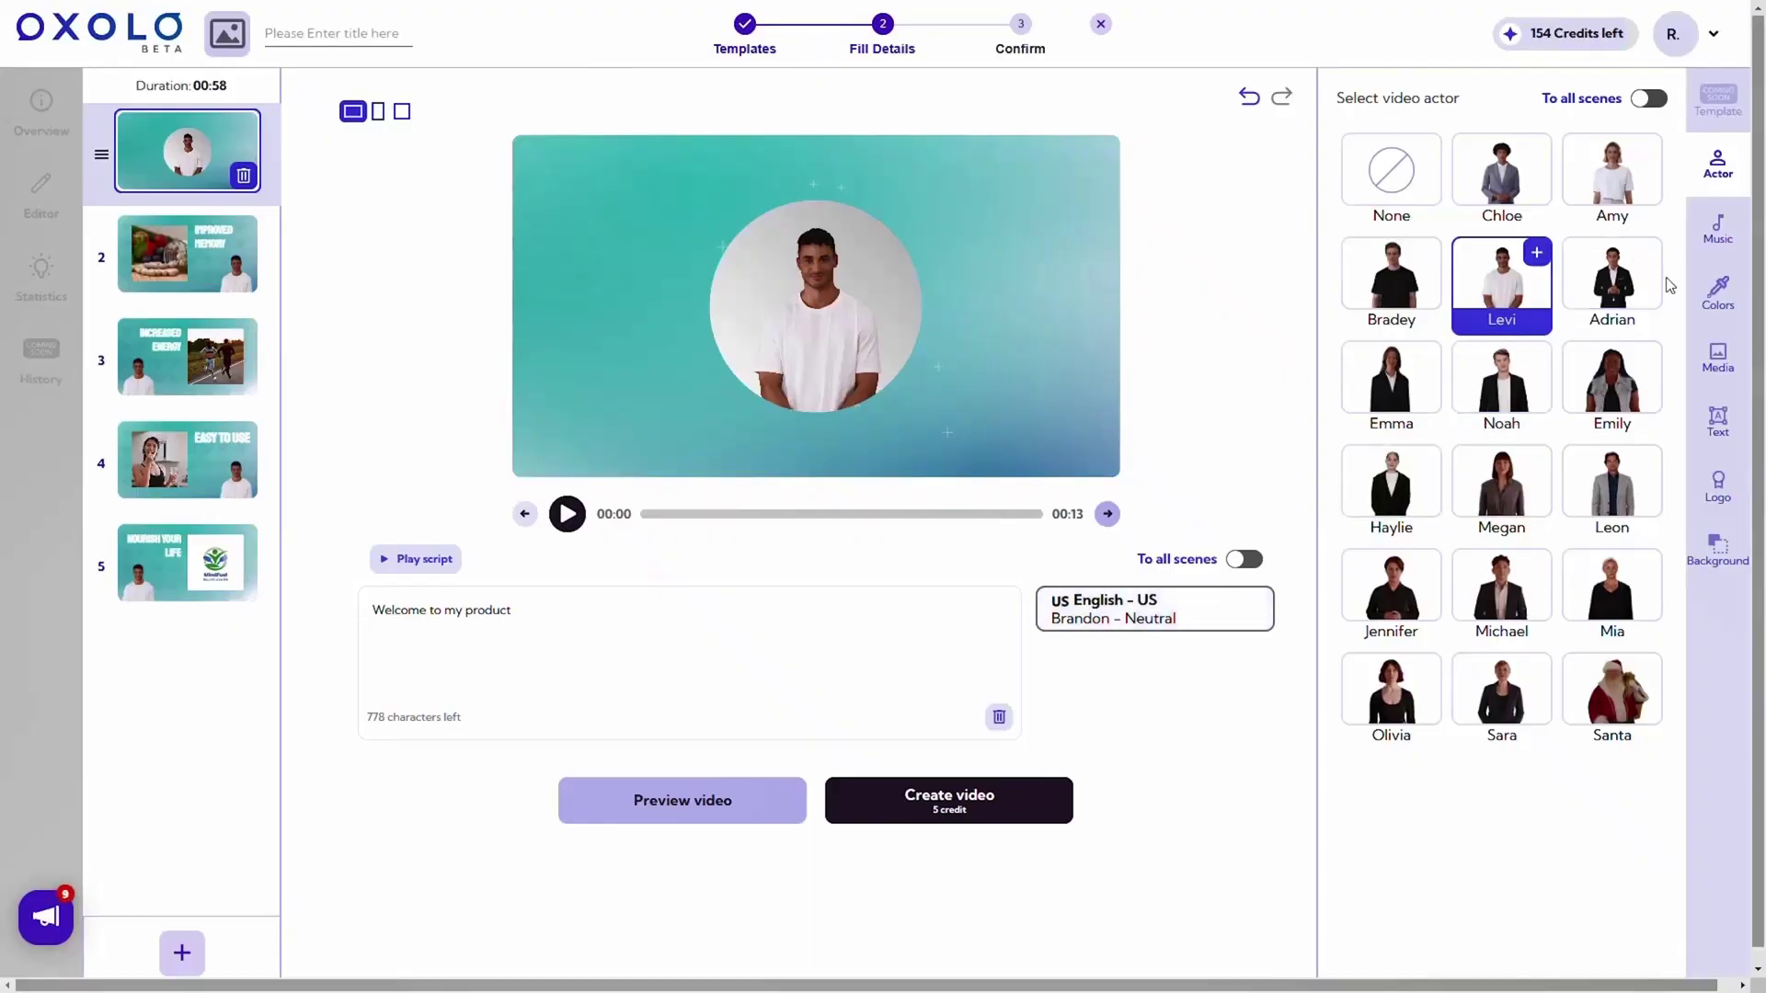
Apply Adrian to all scenes, then select scene 2's IMPROVED MEMORY heading for editing.
{"action": "left_click", "coordinate": [1609, 283]}
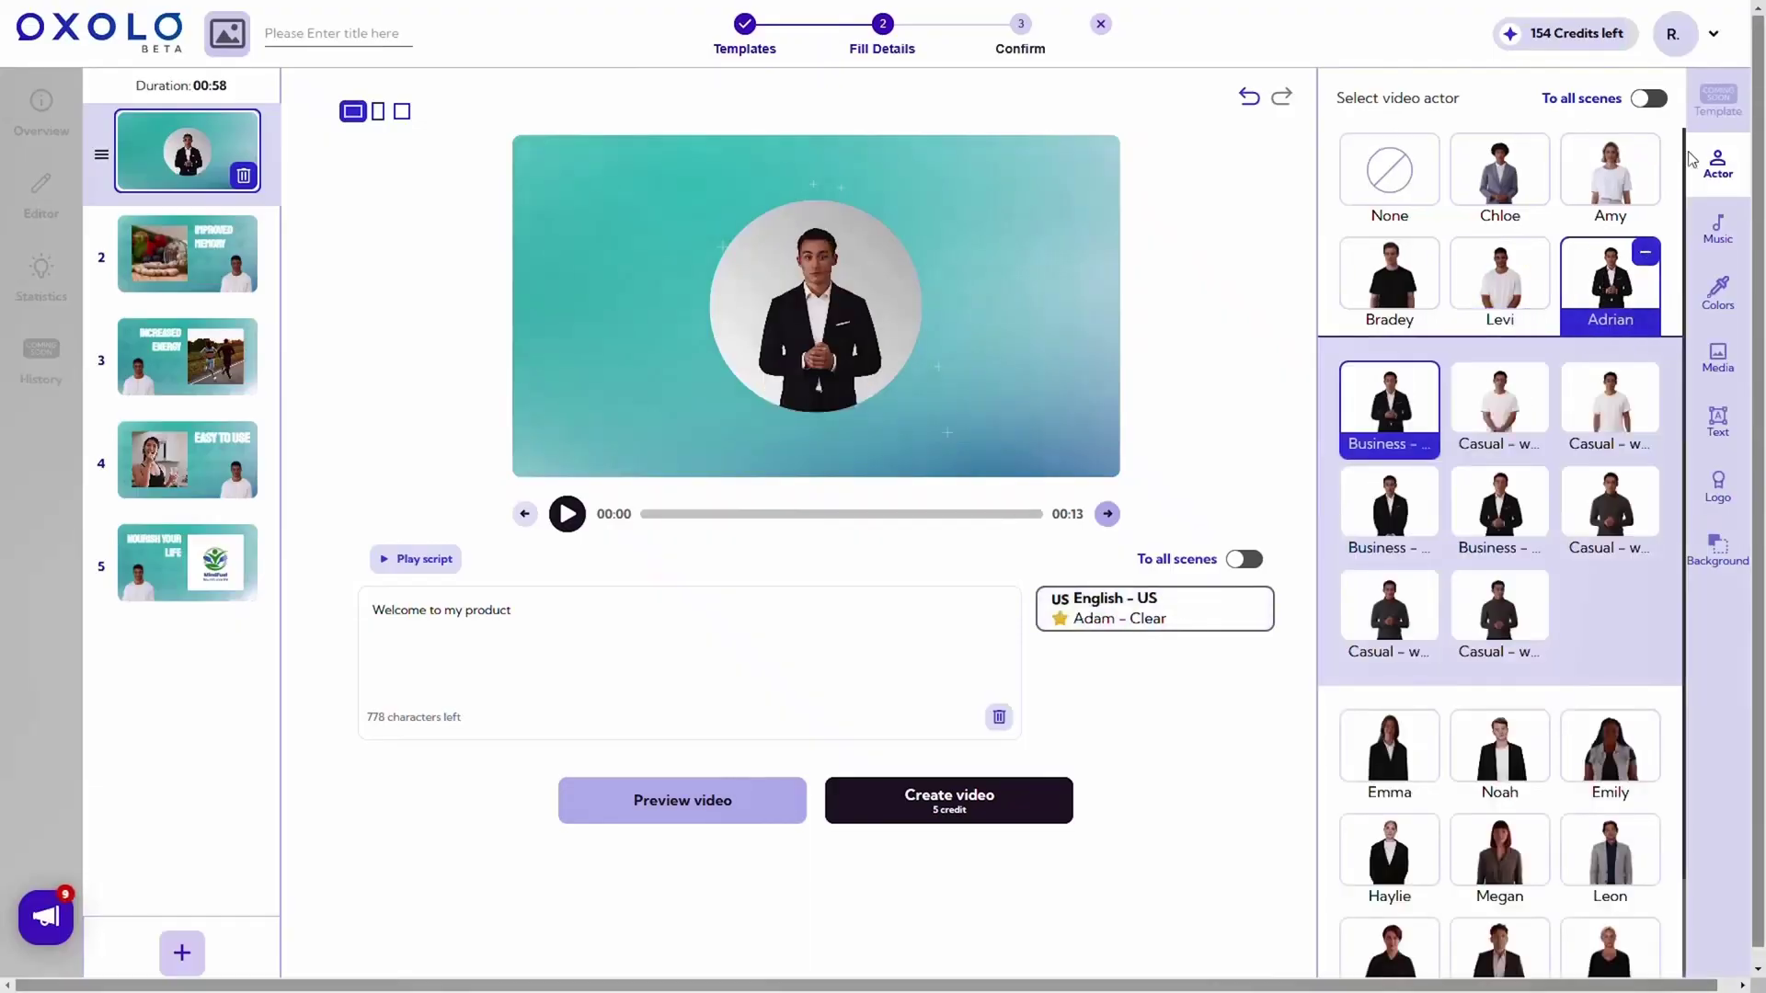
{"action": "left_click", "coordinate": [1649, 98]}
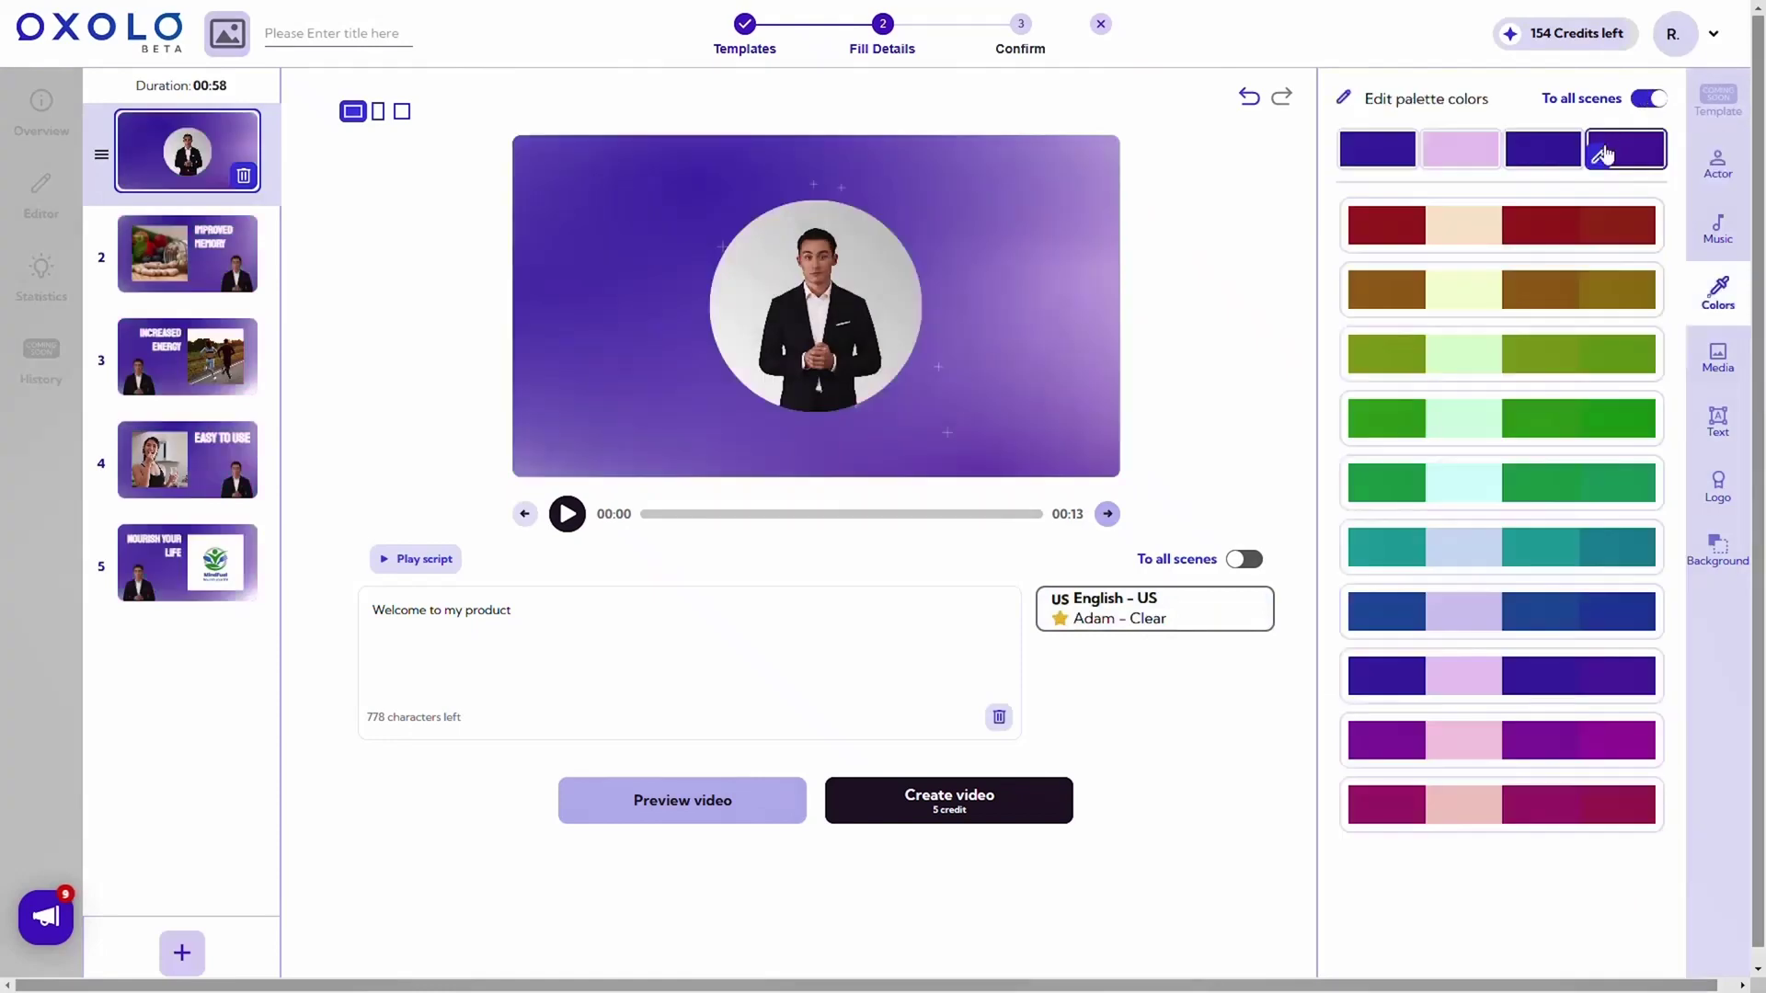
{"action": "left_click", "coordinate": [269, 241]}
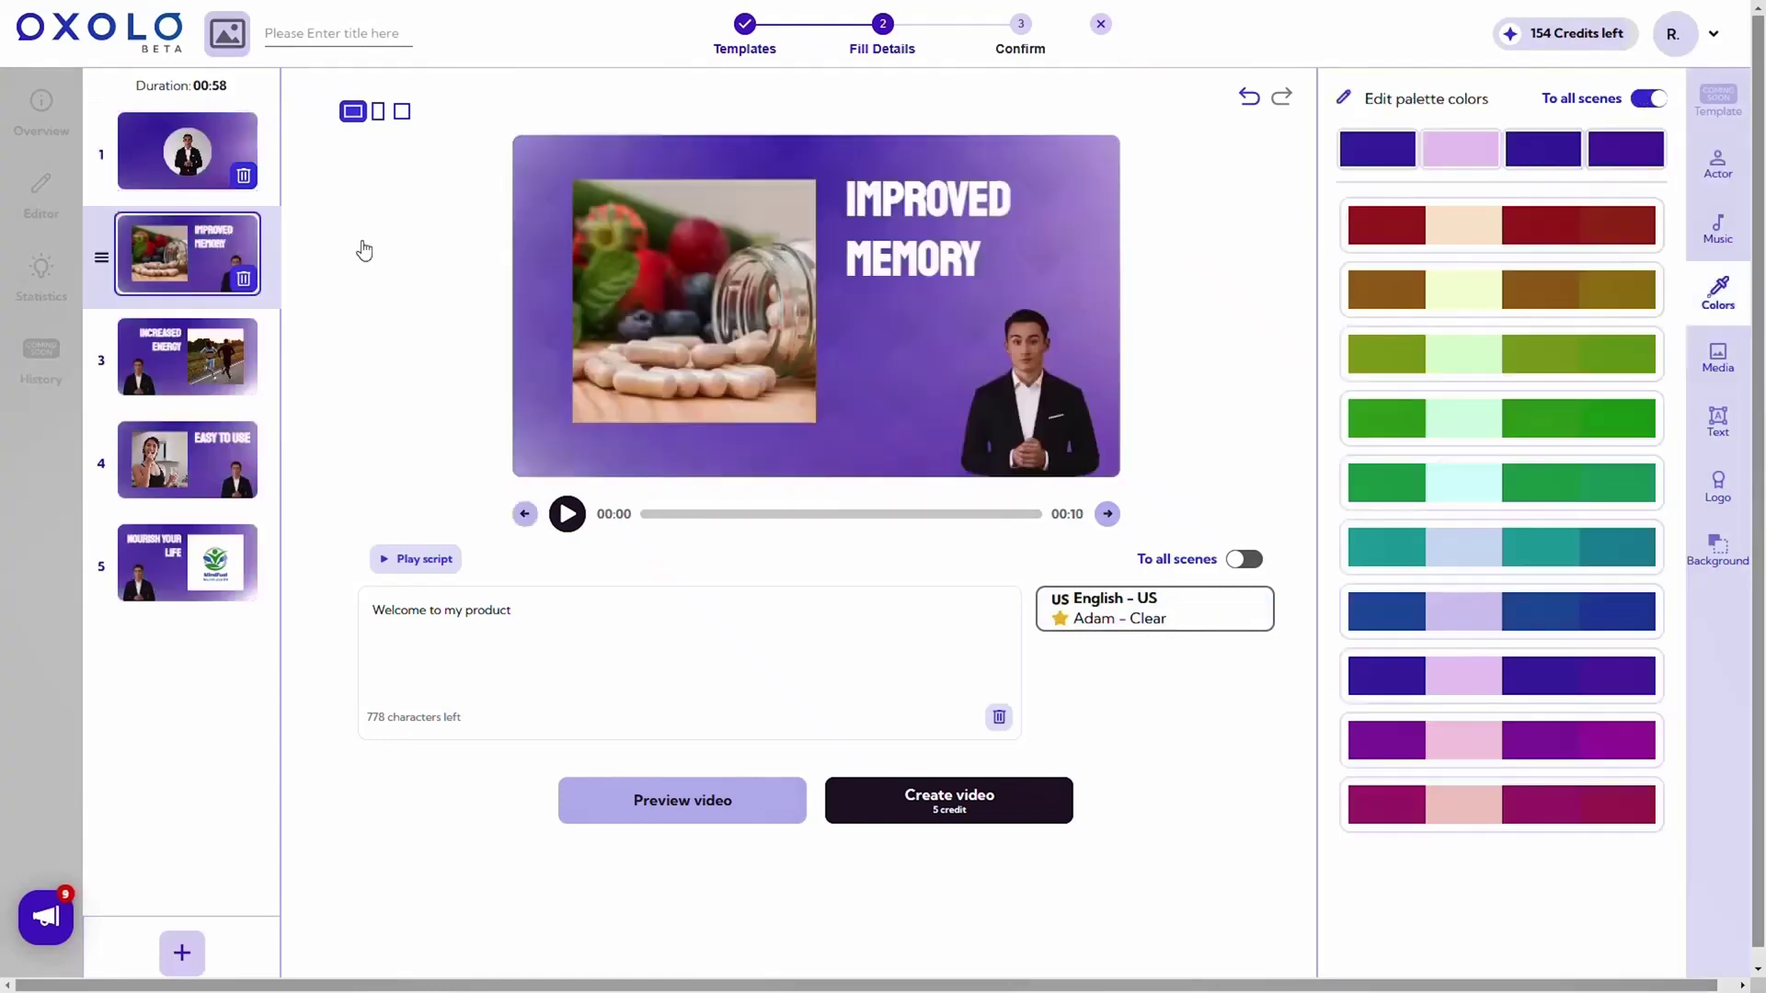
{"action": "left_click", "coordinate": [954, 207]}
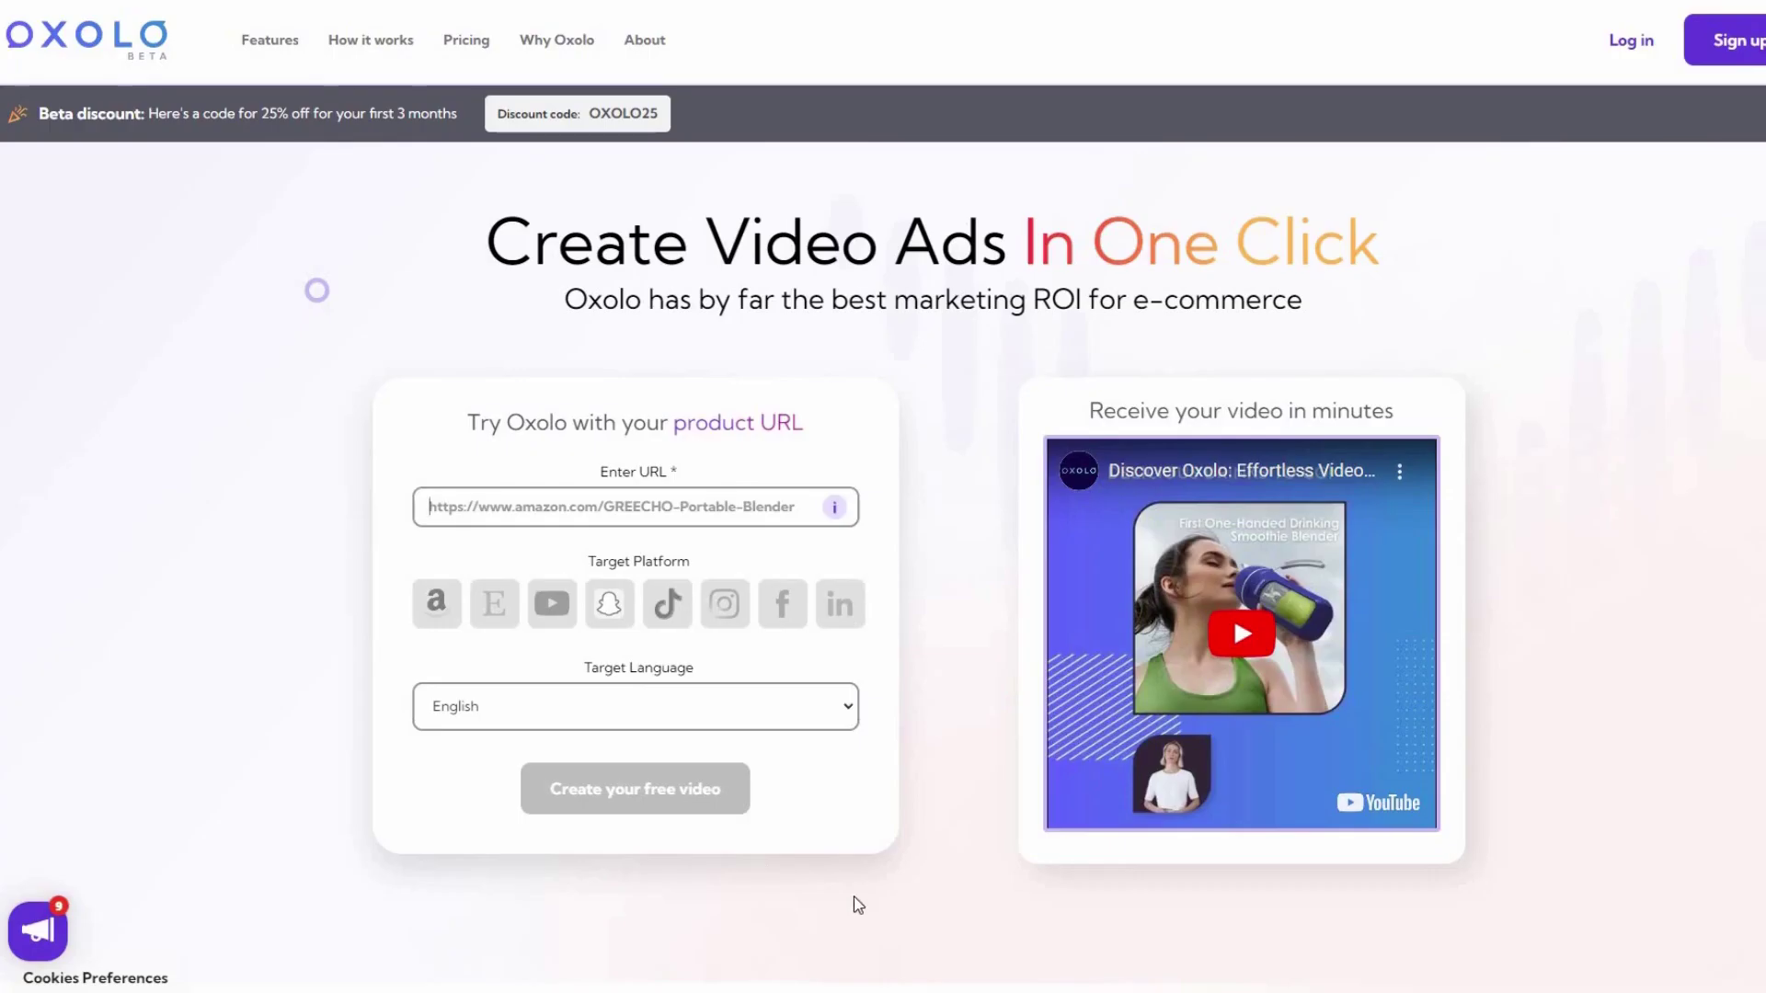
Scroll down the homepage past the stats to the How It Works steps.
{"action": "scroll", "coordinate": [910, 655], "scroll_direction": "down", "scroll_amount": 10}
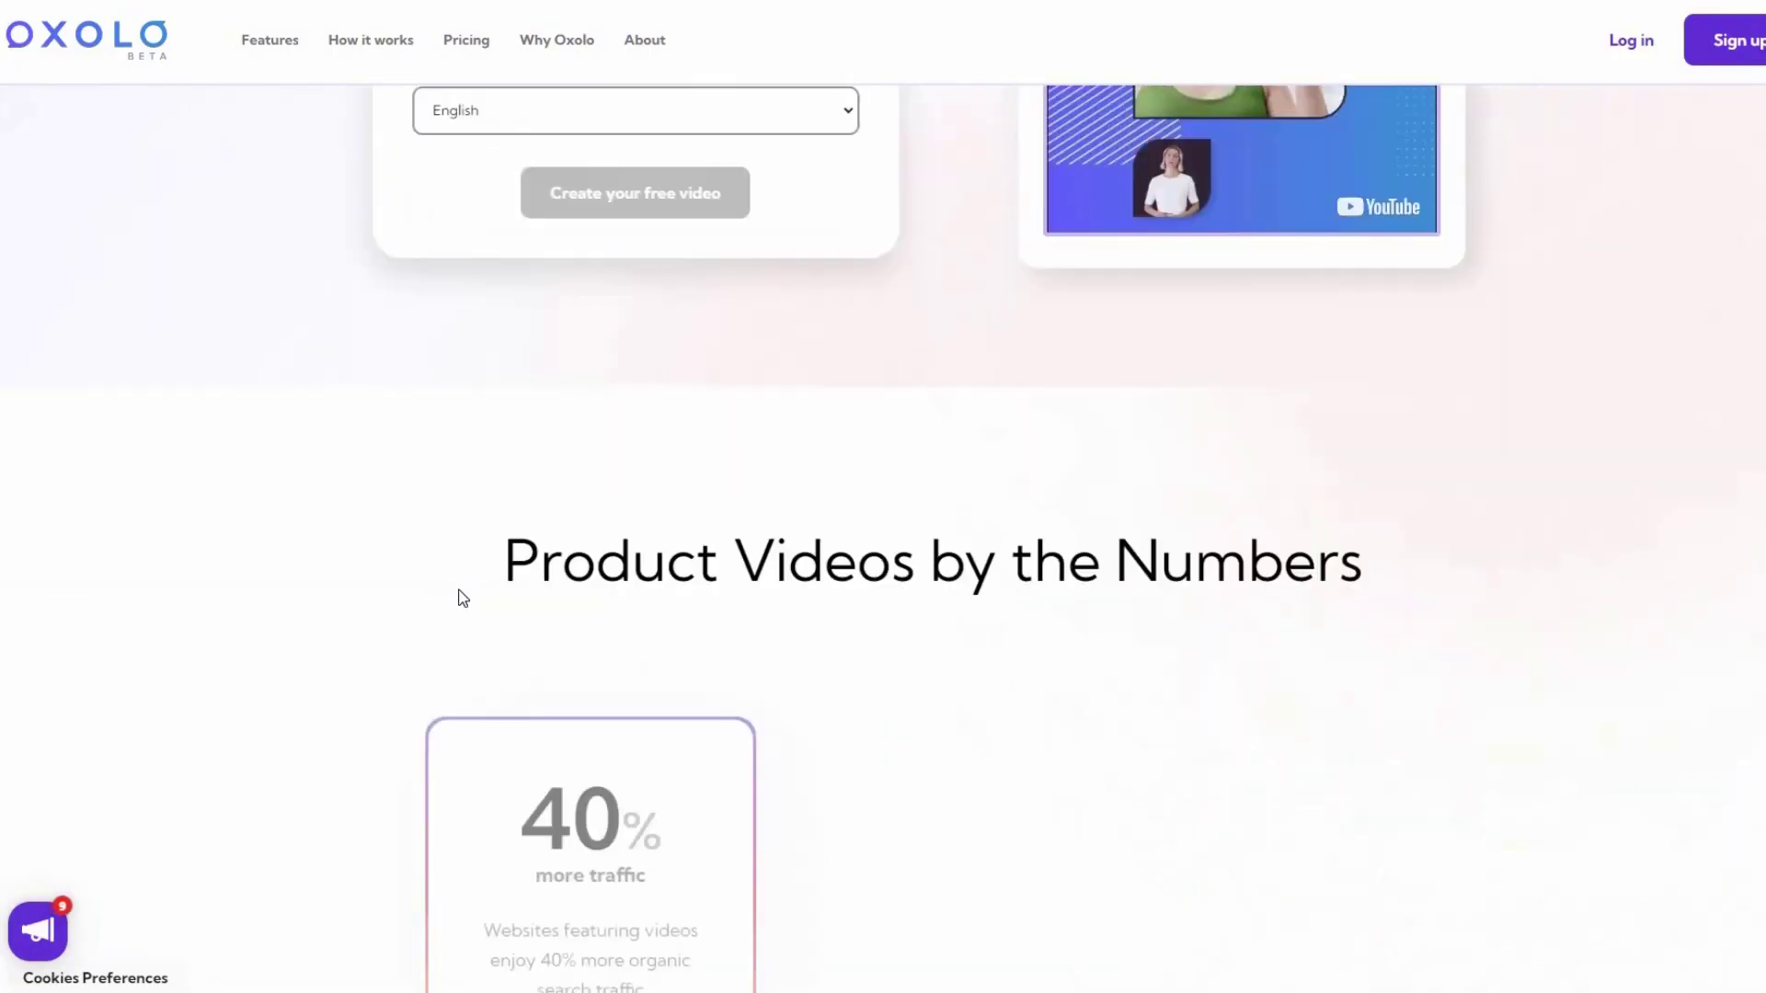
{"action": "scroll", "coordinate": [386, 655], "scroll_direction": "down", "scroll_amount": 3}
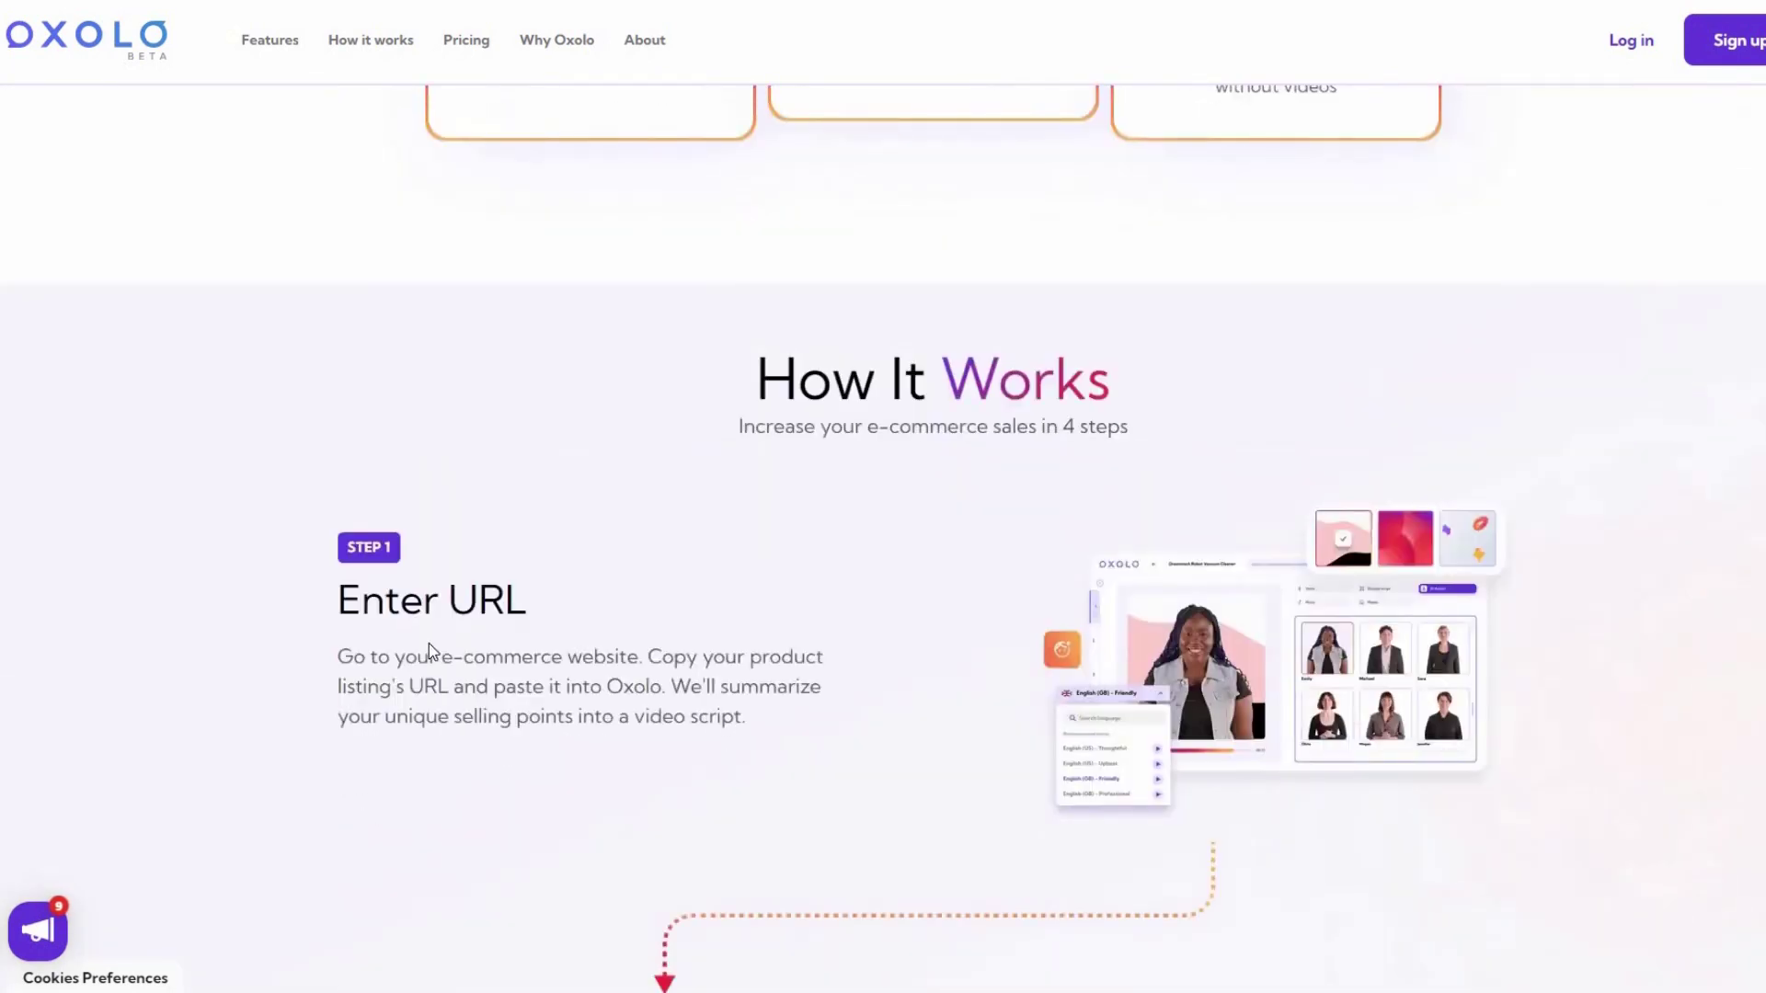
{"action": "scroll", "coordinate": [1235, 757], "scroll_direction": "down", "scroll_amount": 5}
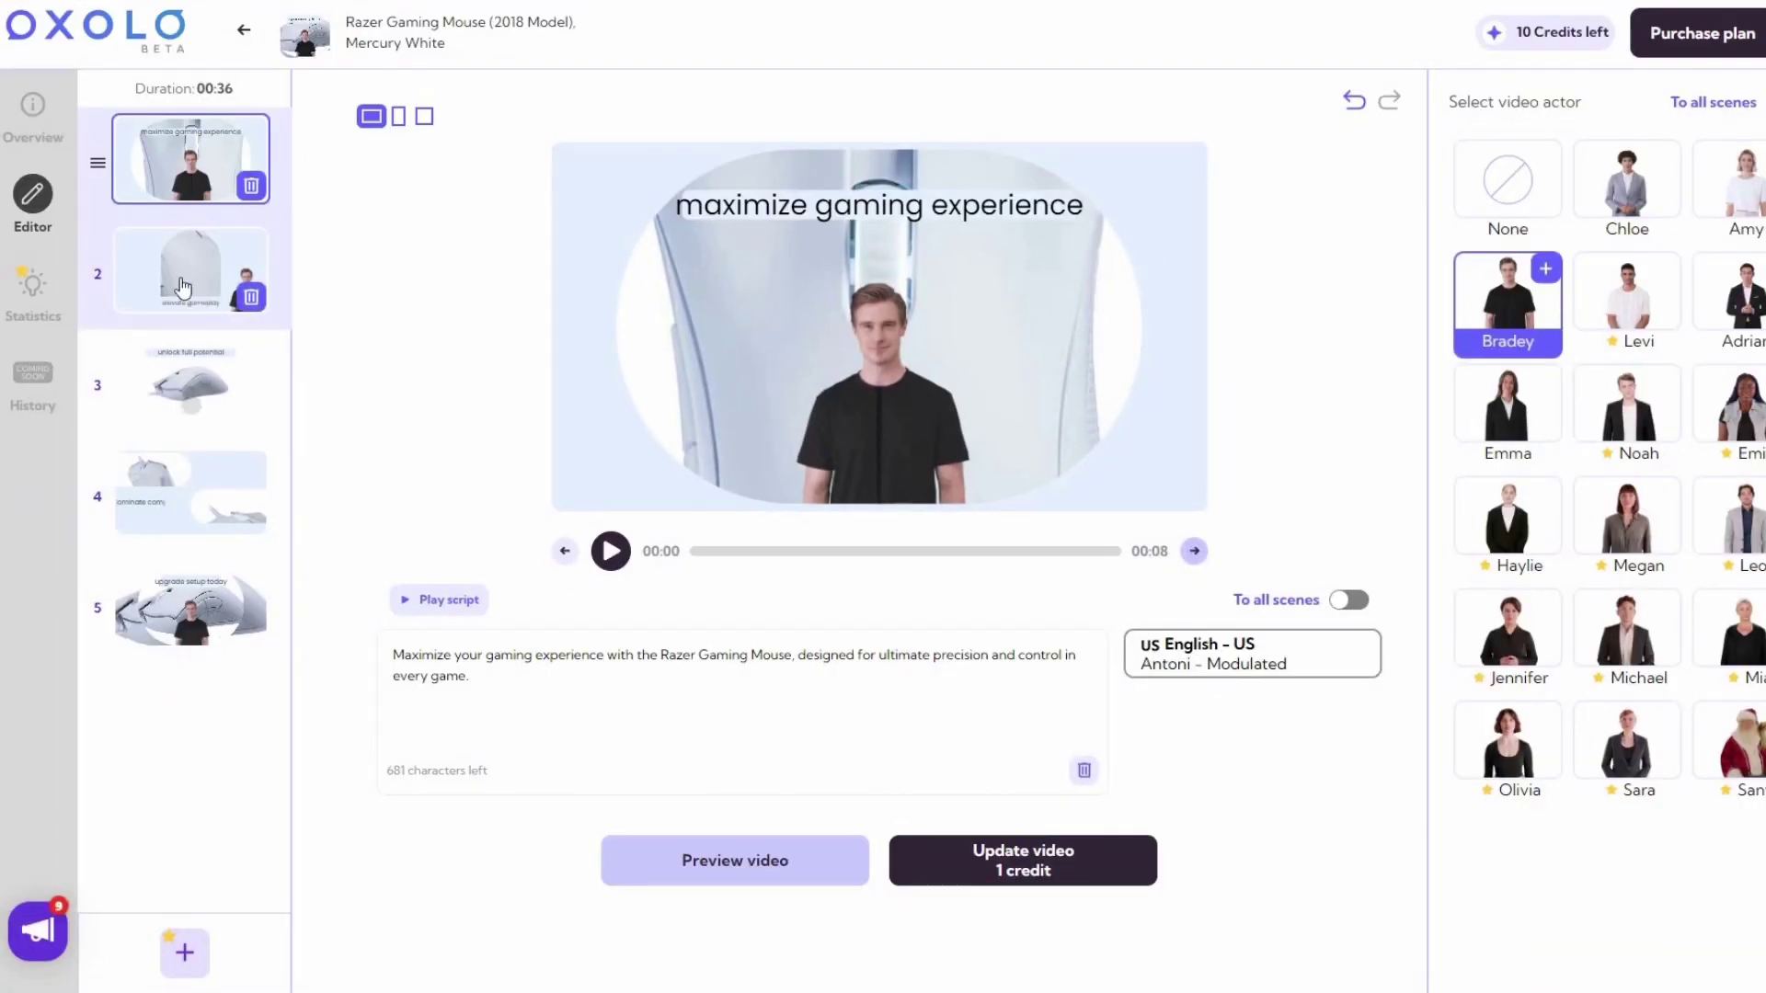
Open scene 2 of the Razer Gaming Mouse video and place the cursor in its script.
{"action": "left_click", "coordinate": [190, 270]}
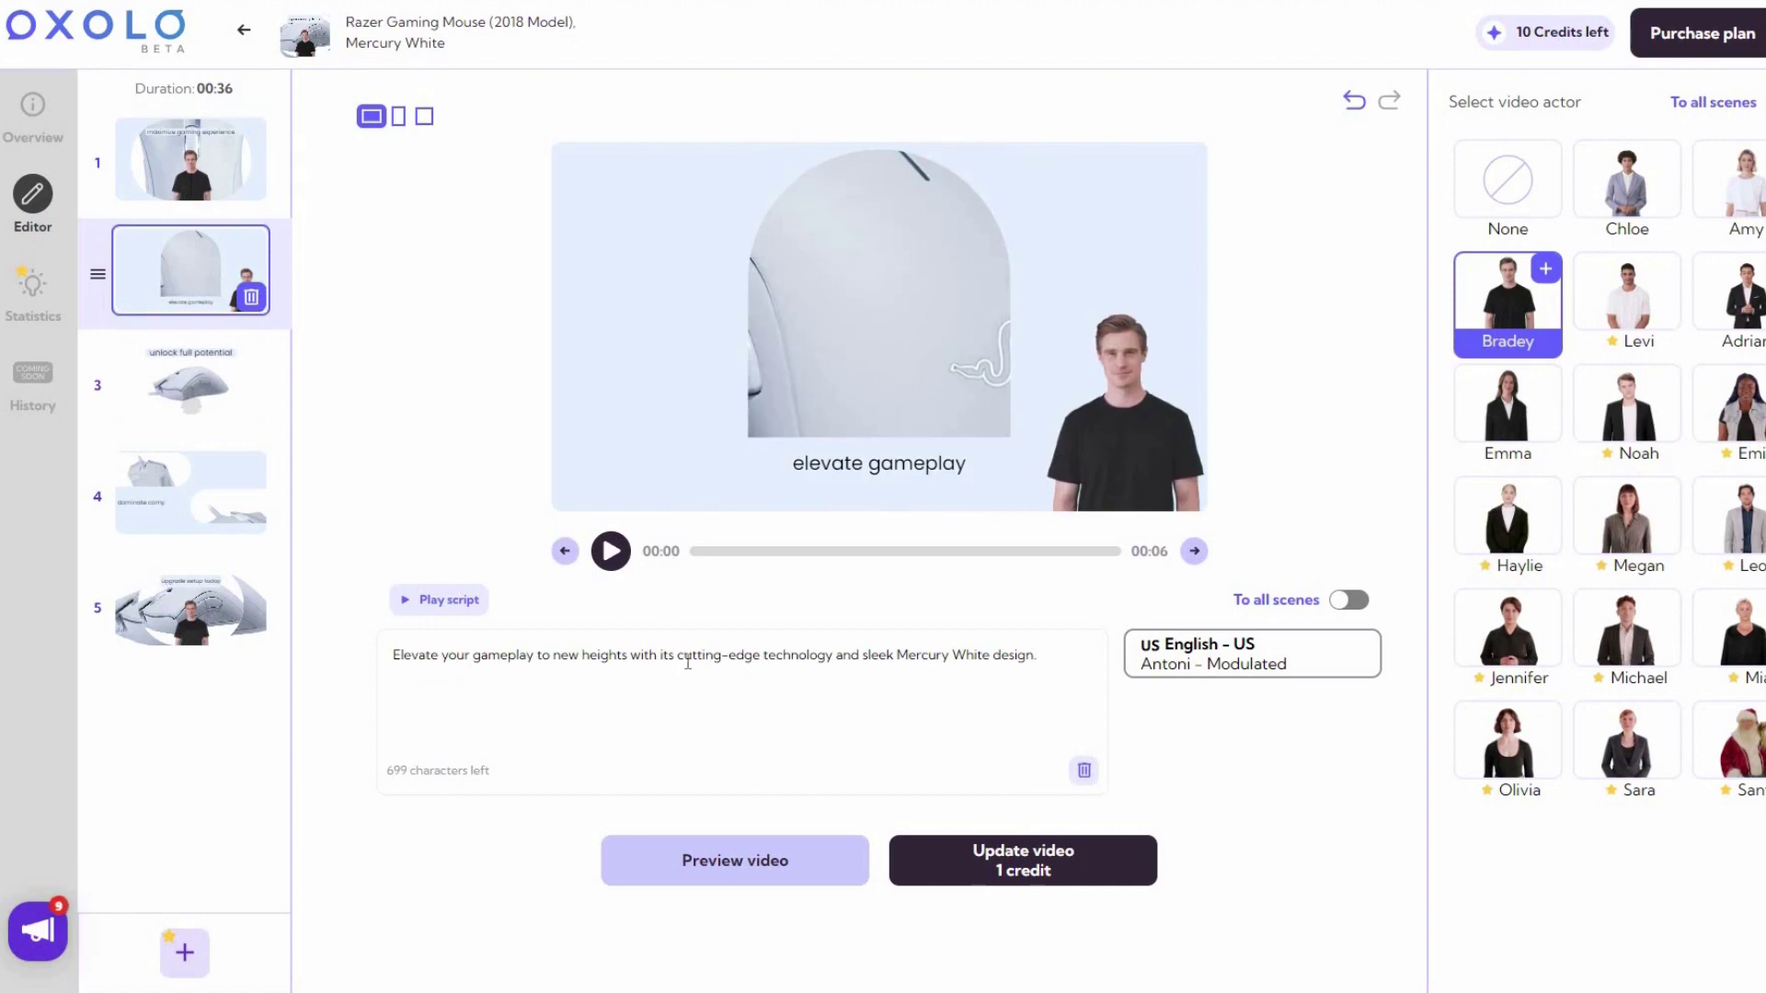
{"action": "left_click", "coordinate": [954, 712]}
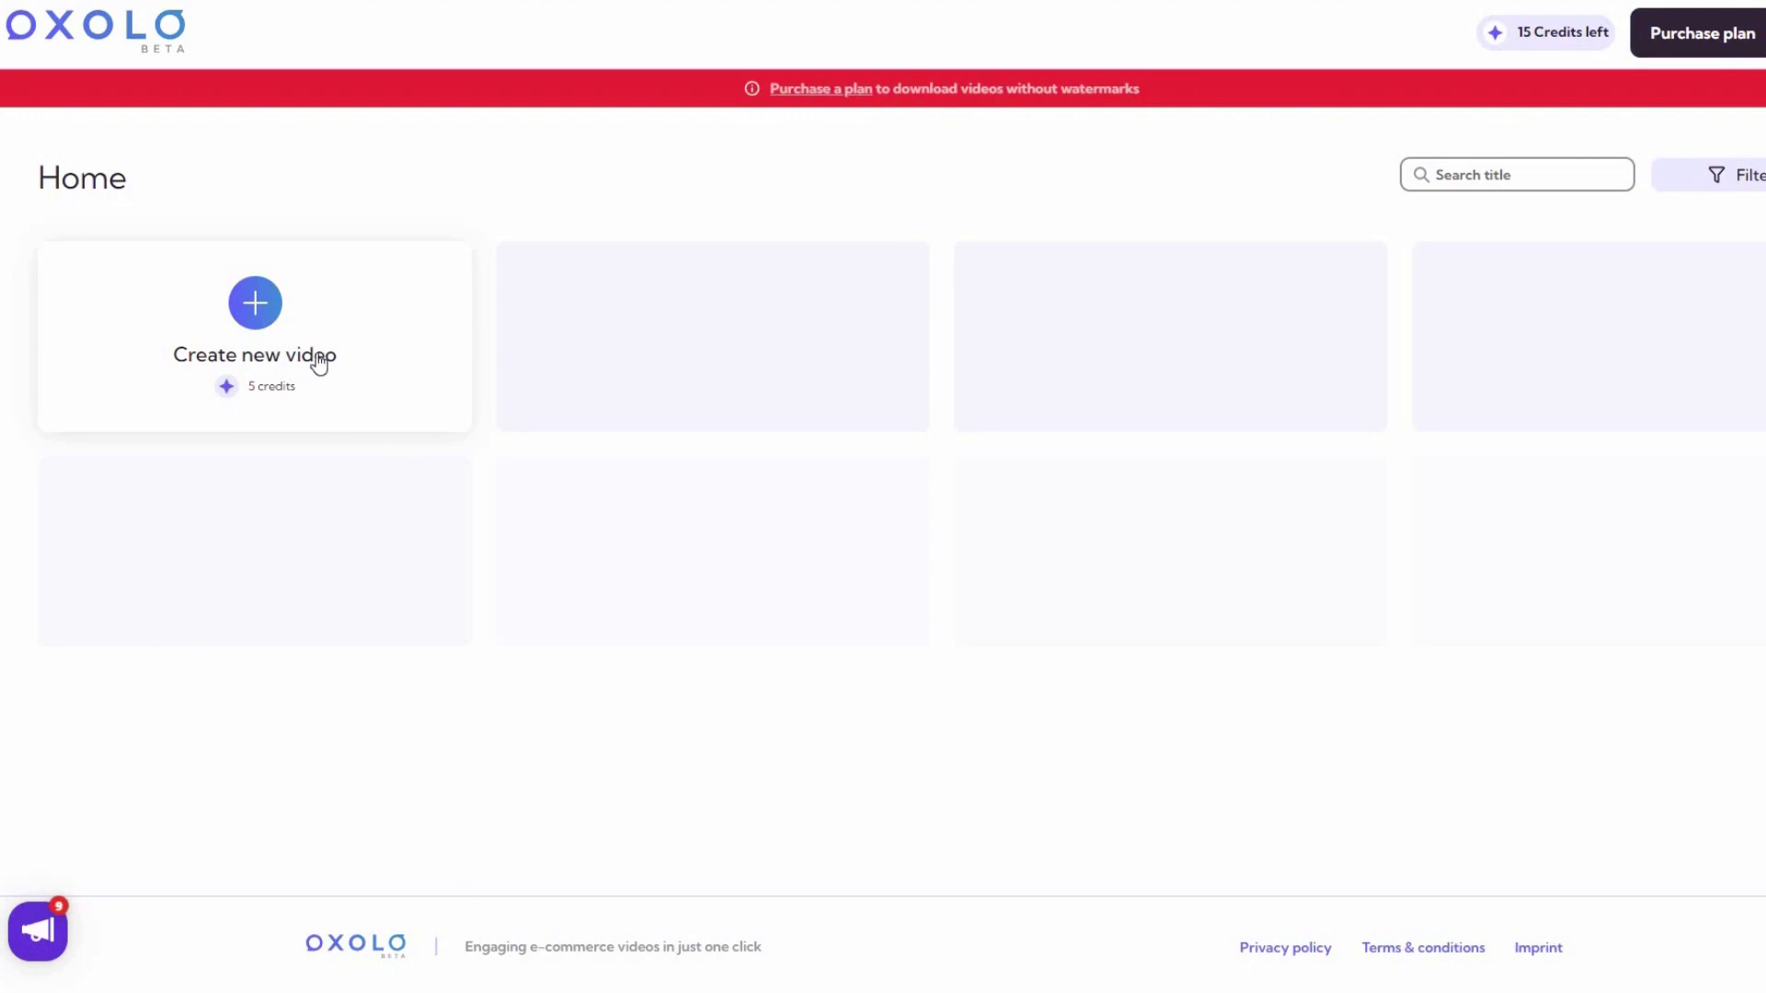
Start a new video from the Razer gaming mouse link targeting 18-29 year olds, showing advanced settings.
{"action": "left_click", "coordinate": [371, 366]}
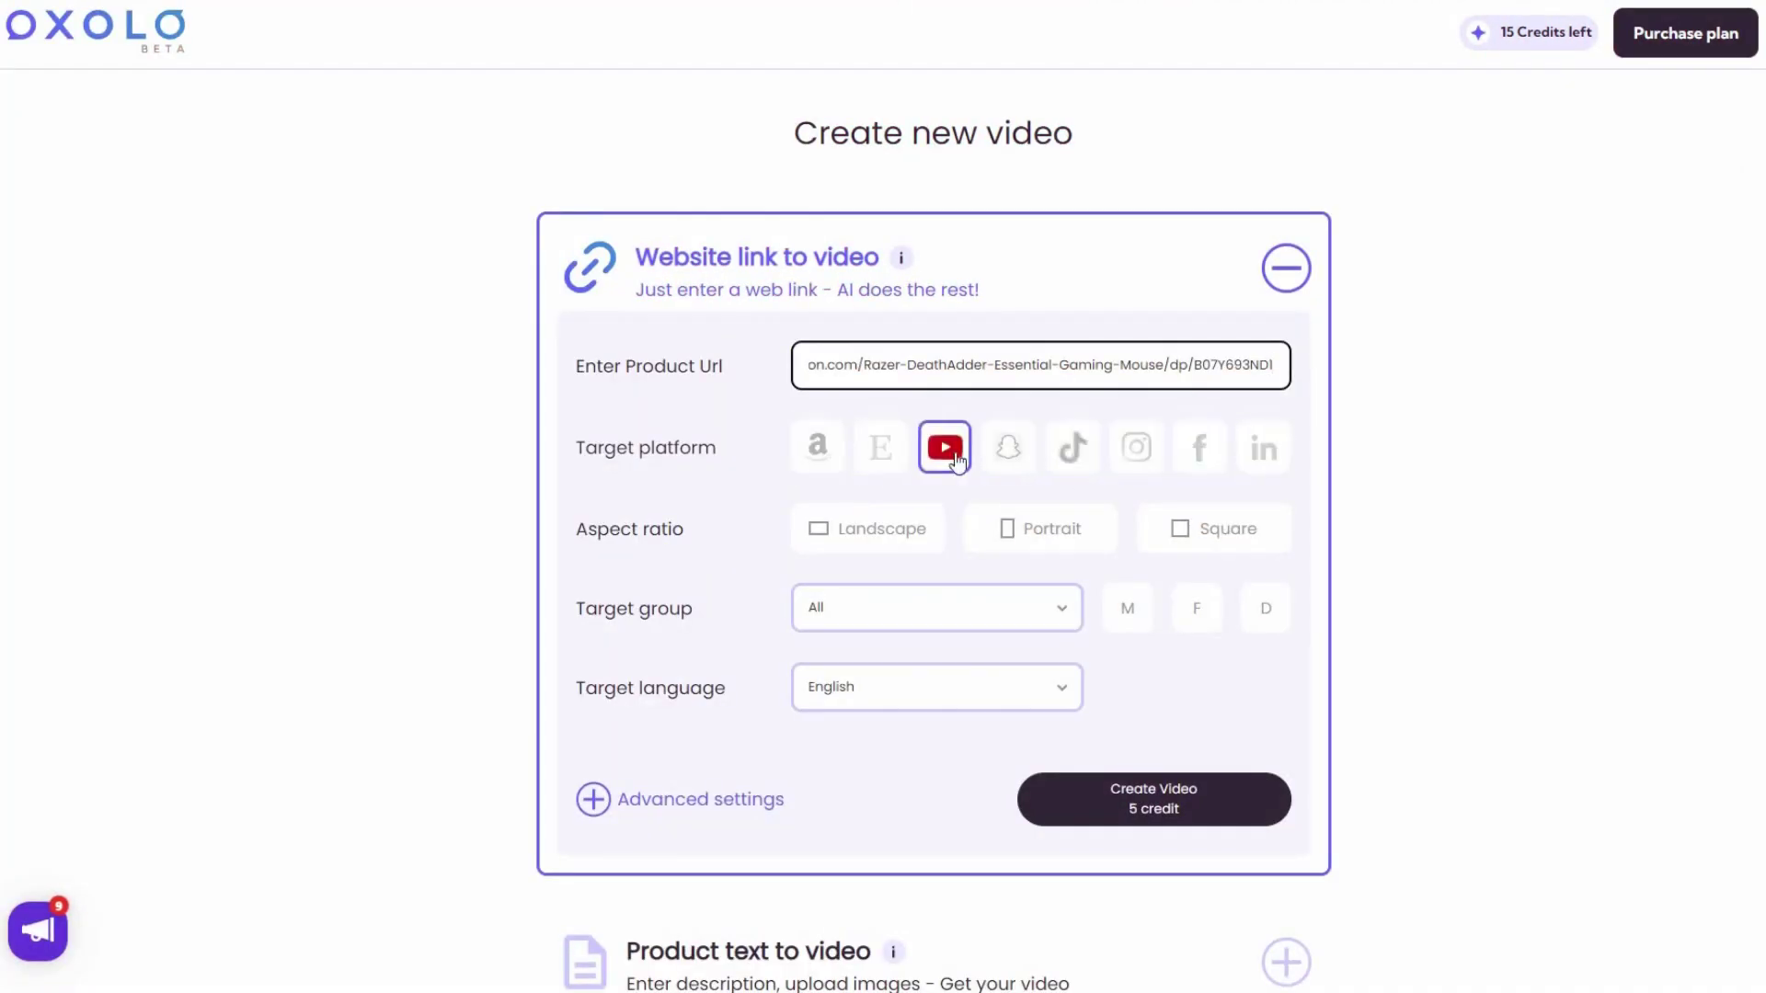
{"action": "left_click", "coordinate": [935, 614]}
{"action": "left_click", "coordinate": [948, 649]}
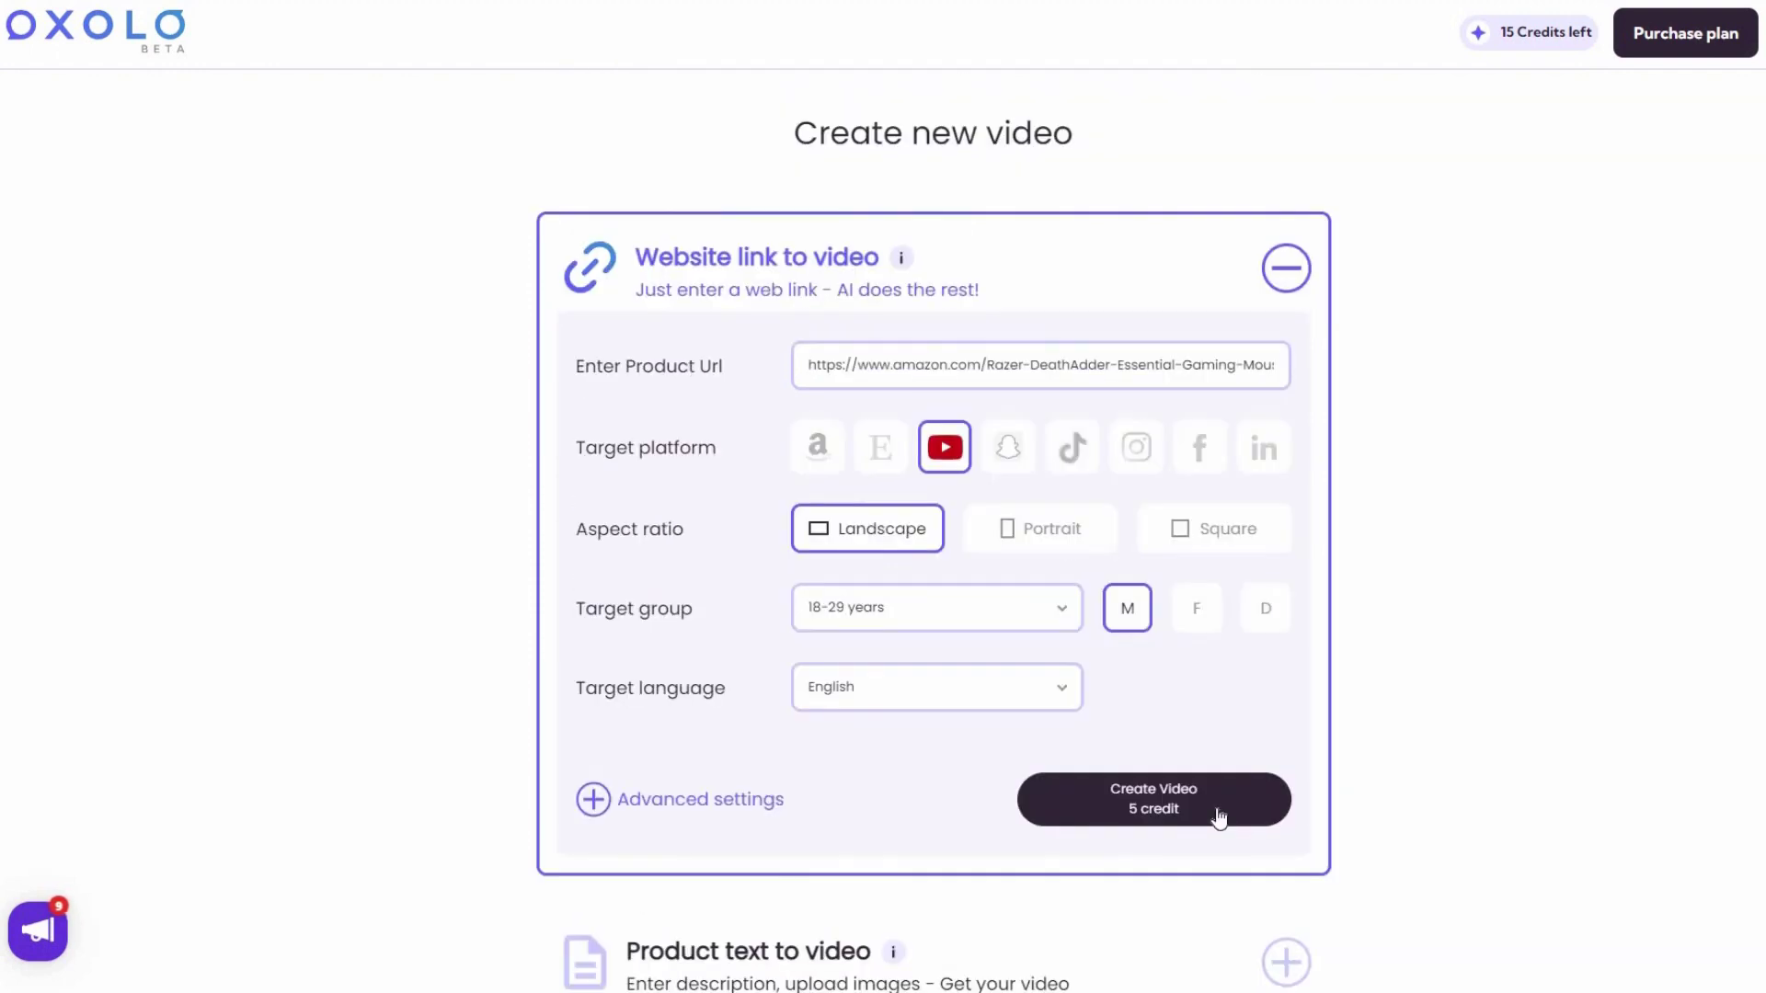
{"action": "left_click", "coordinate": [1222, 815]}
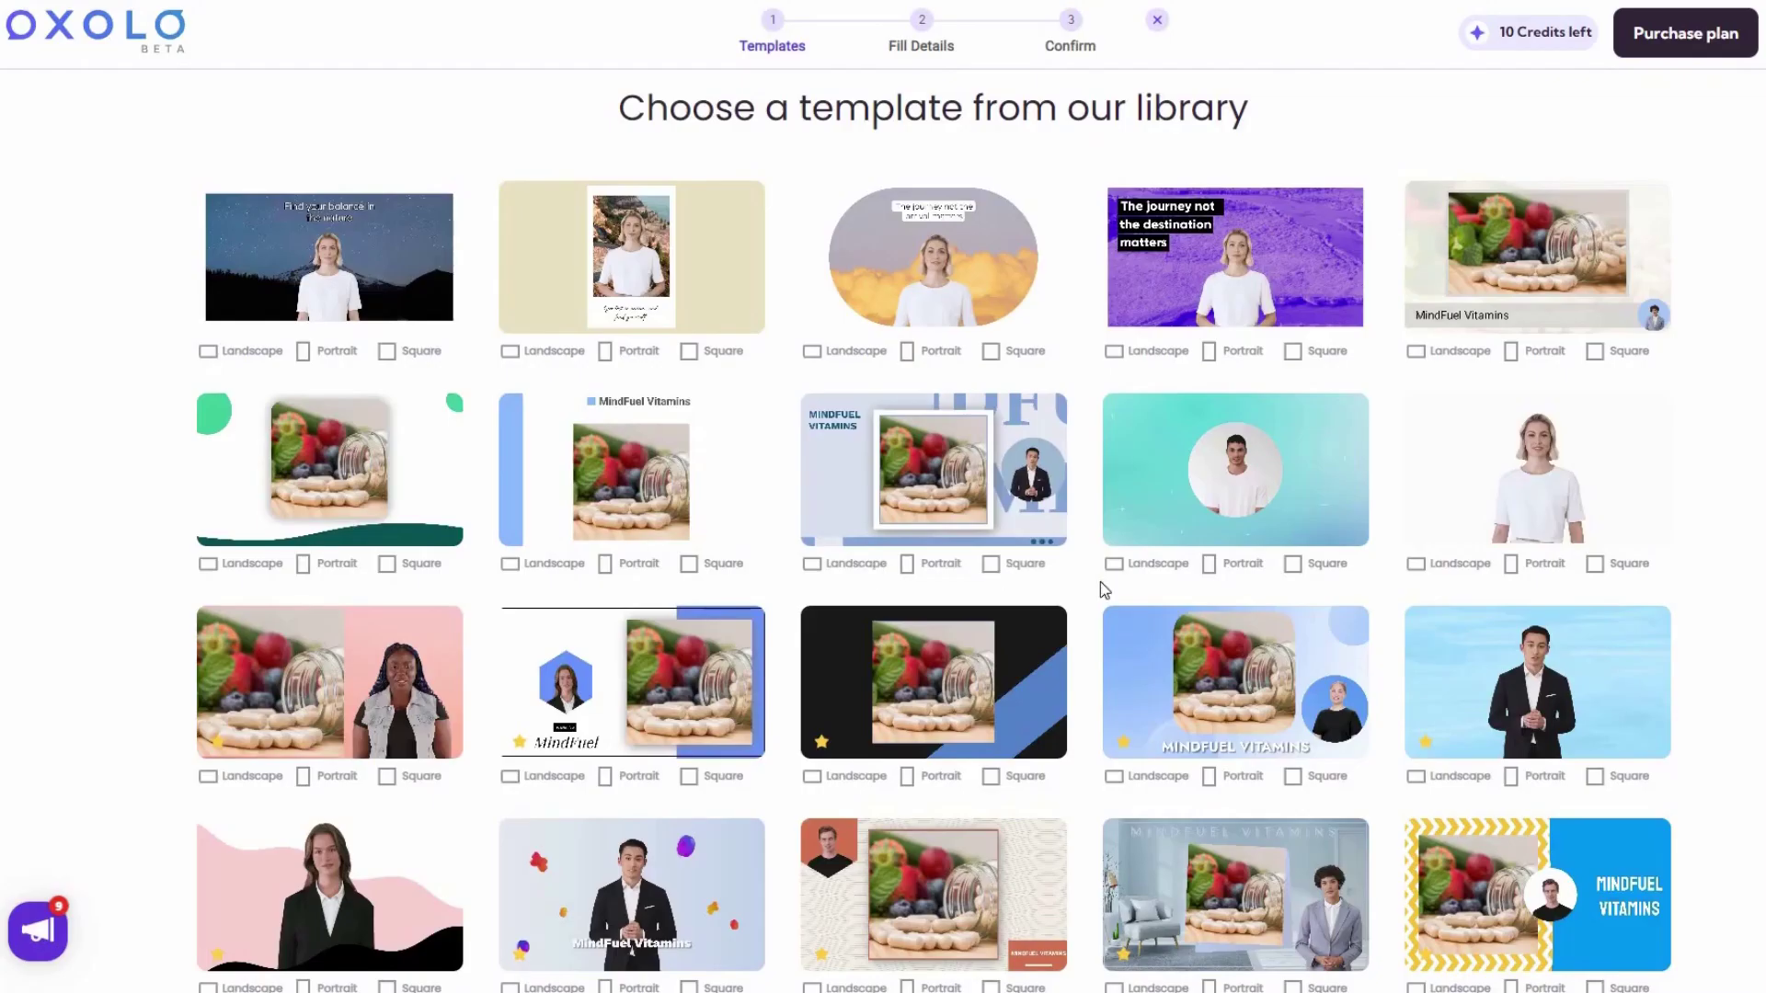
Browse the template library and choose the first template in Portrait format.
{"action": "scroll", "coordinate": [1471, 648], "scroll_direction": "down", "scroll_amount": 4}
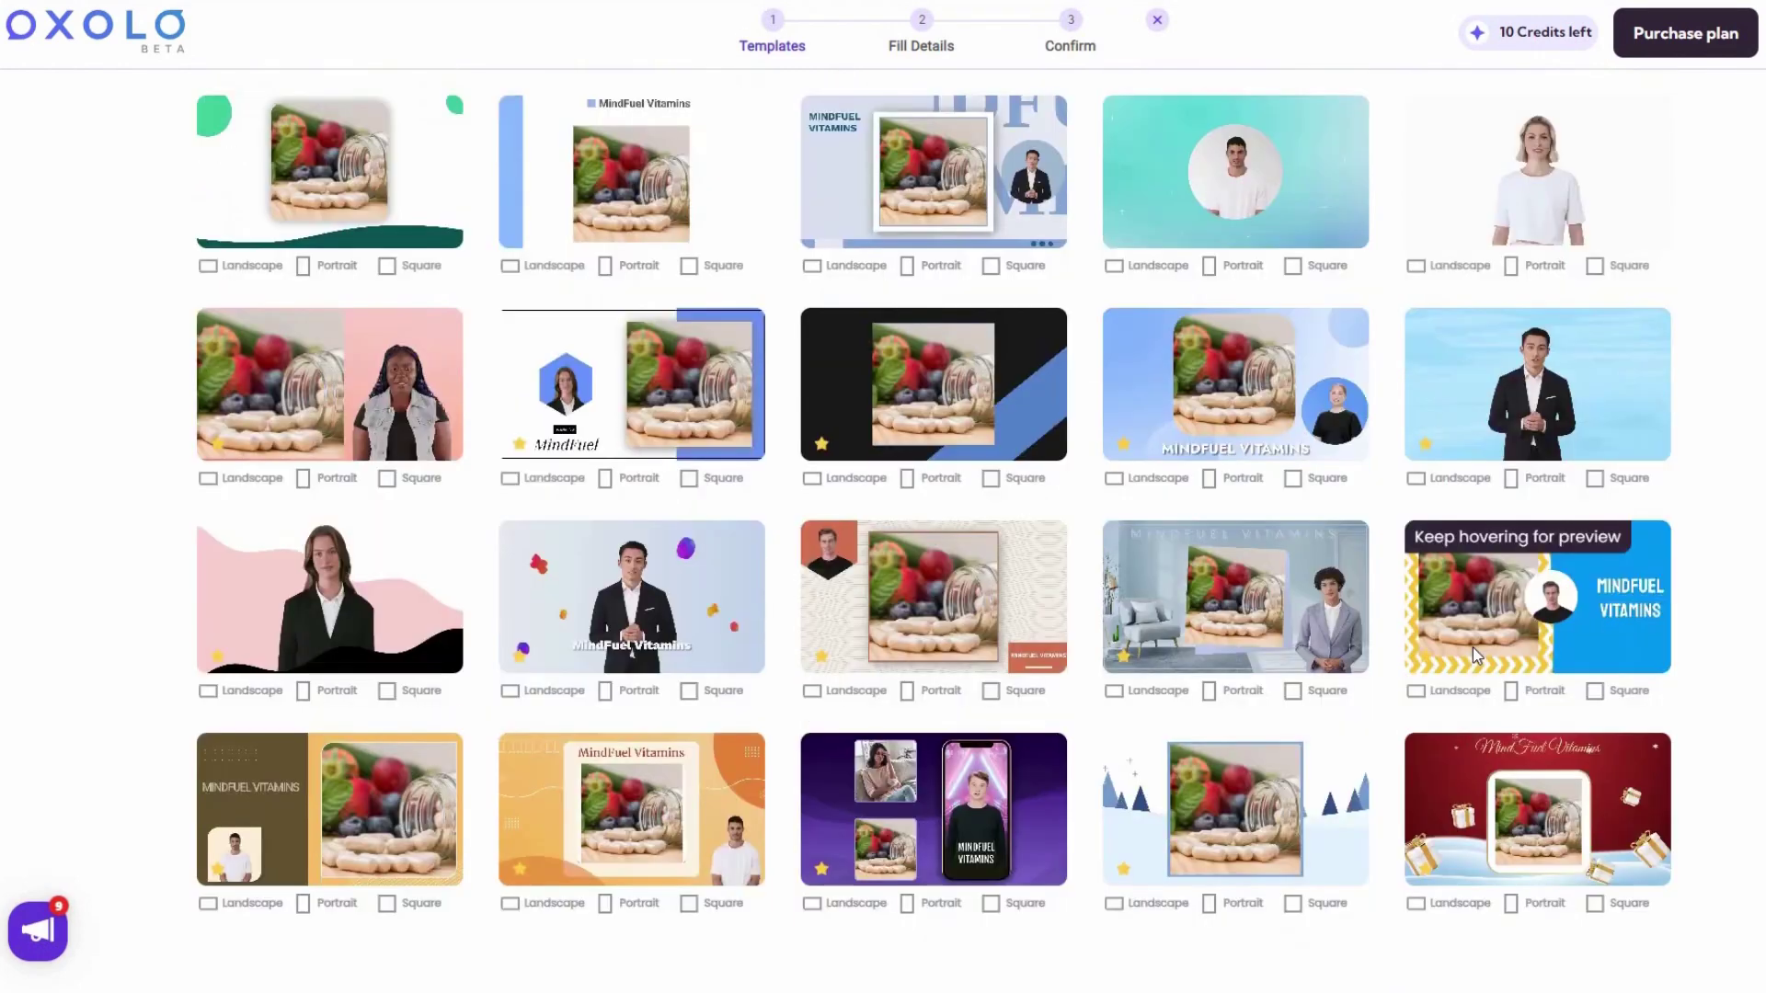
{"action": "scroll", "coordinate": [788, 174], "scroll_direction": "up", "scroll_amount": 4}
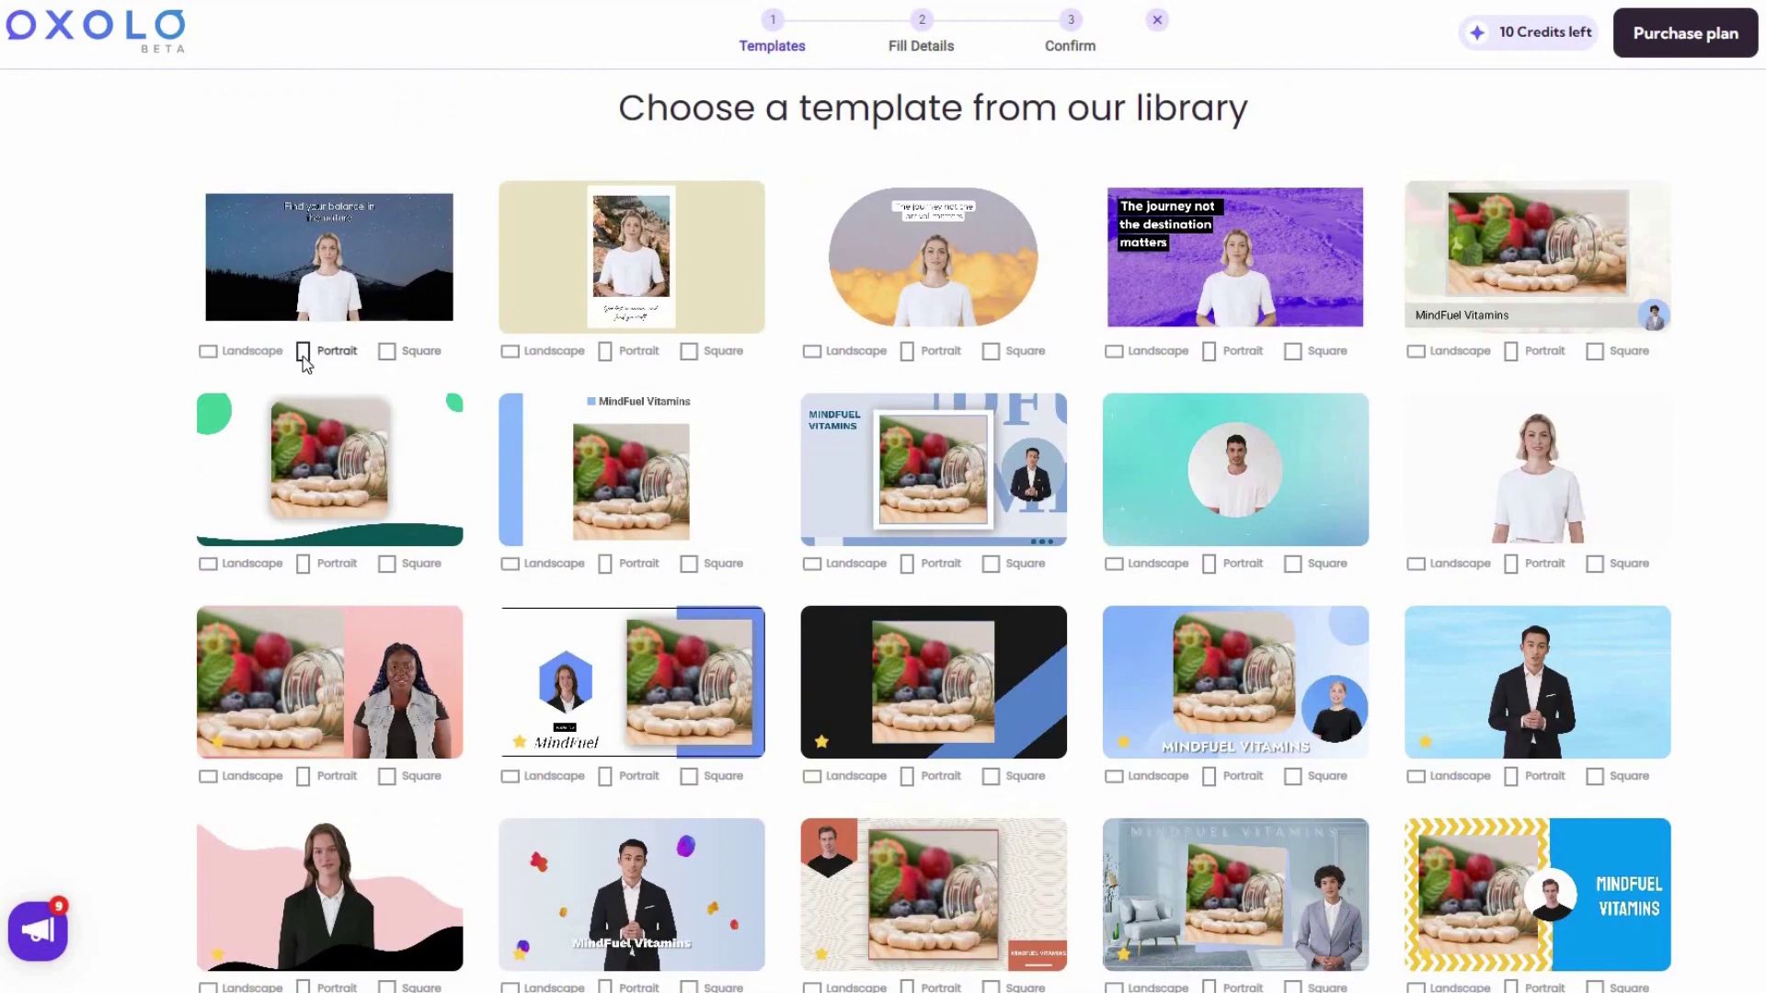
{"action": "left_click", "coordinate": [302, 356]}
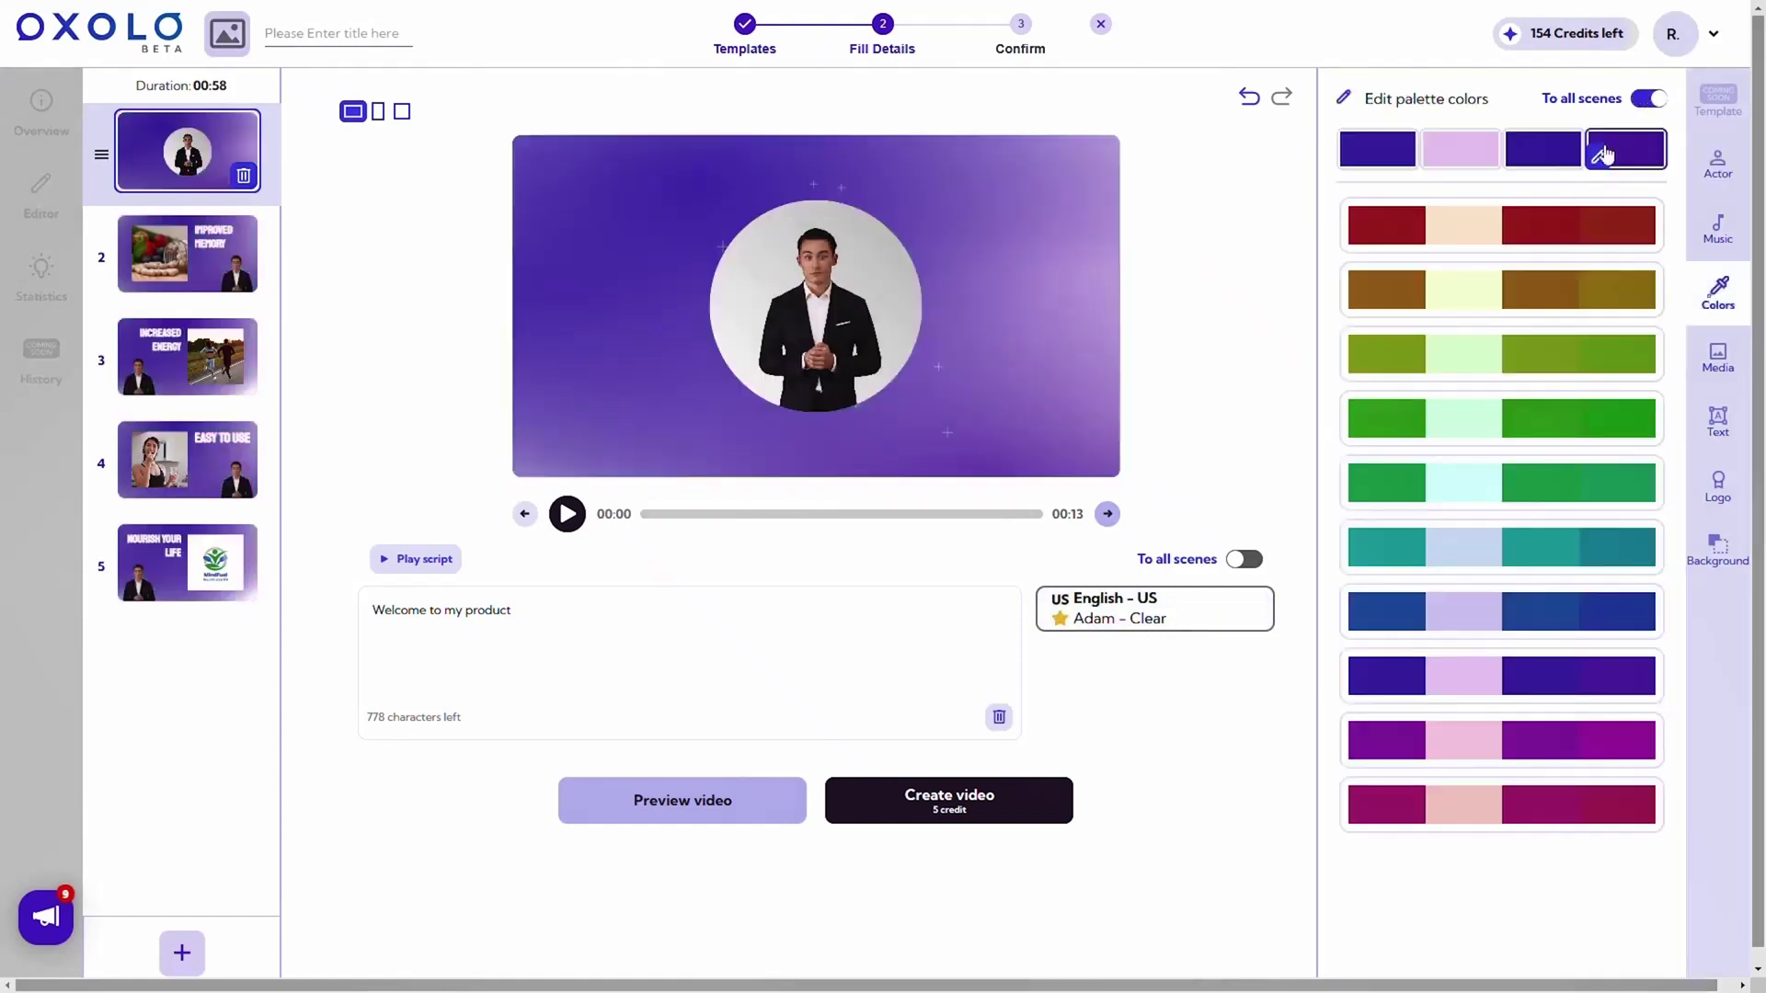
Open scene 2 and its IMPROVED MEMORY title, then open scene 2 of the gift set video.
{"action": "left_click", "coordinate": [224, 244]}
{"action": "left_click", "coordinate": [954, 208]}
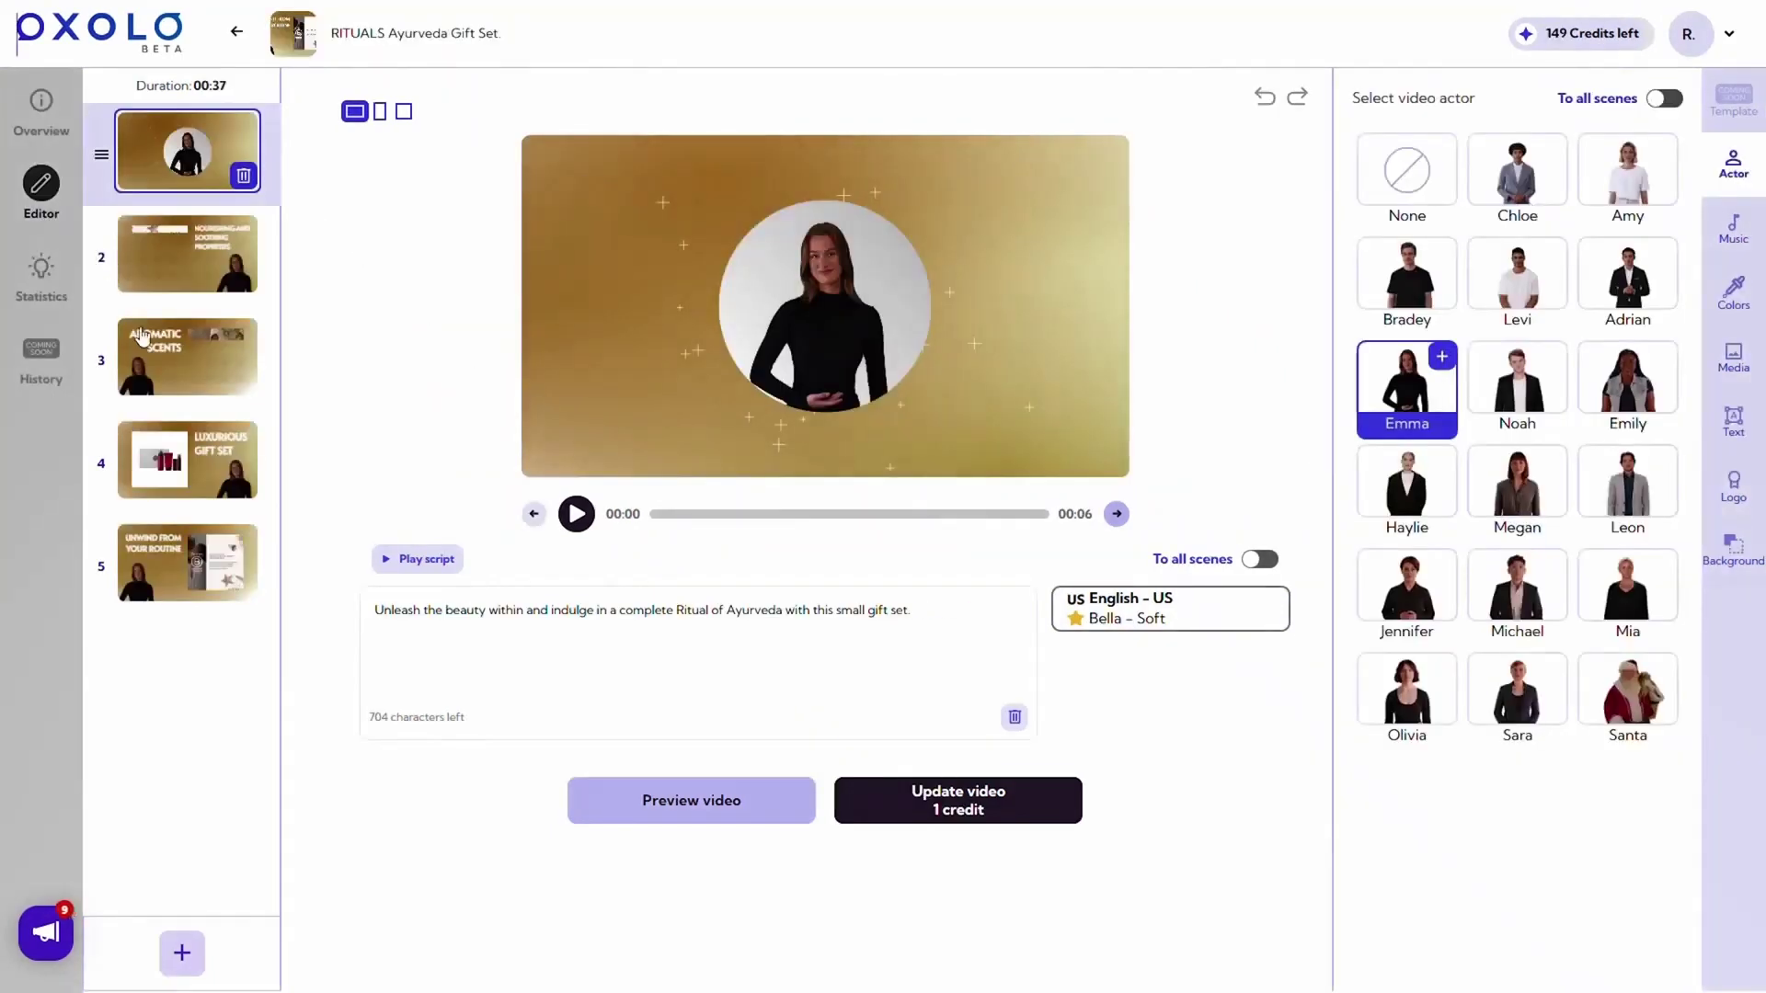
{"action": "left_click", "coordinate": [156, 260]}
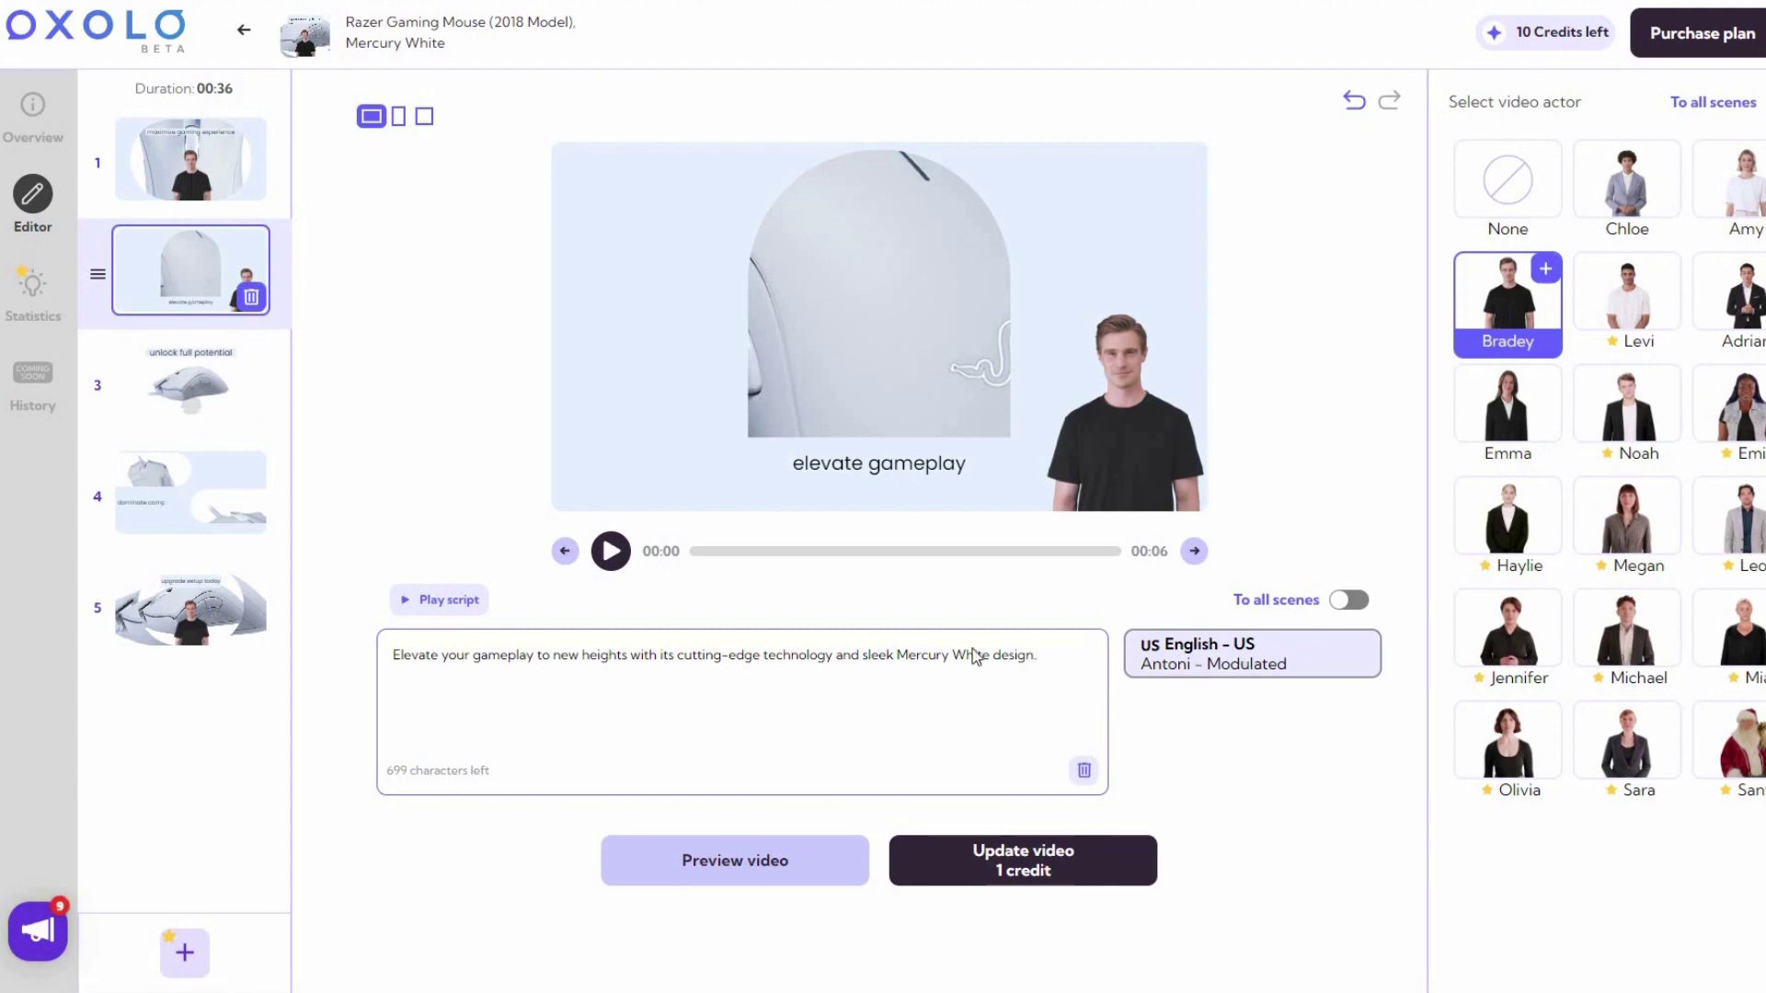
Set scene 2's narration to the US English Antoni – Modulated voice.
{"action": "left_click", "coordinate": [1251, 654]}
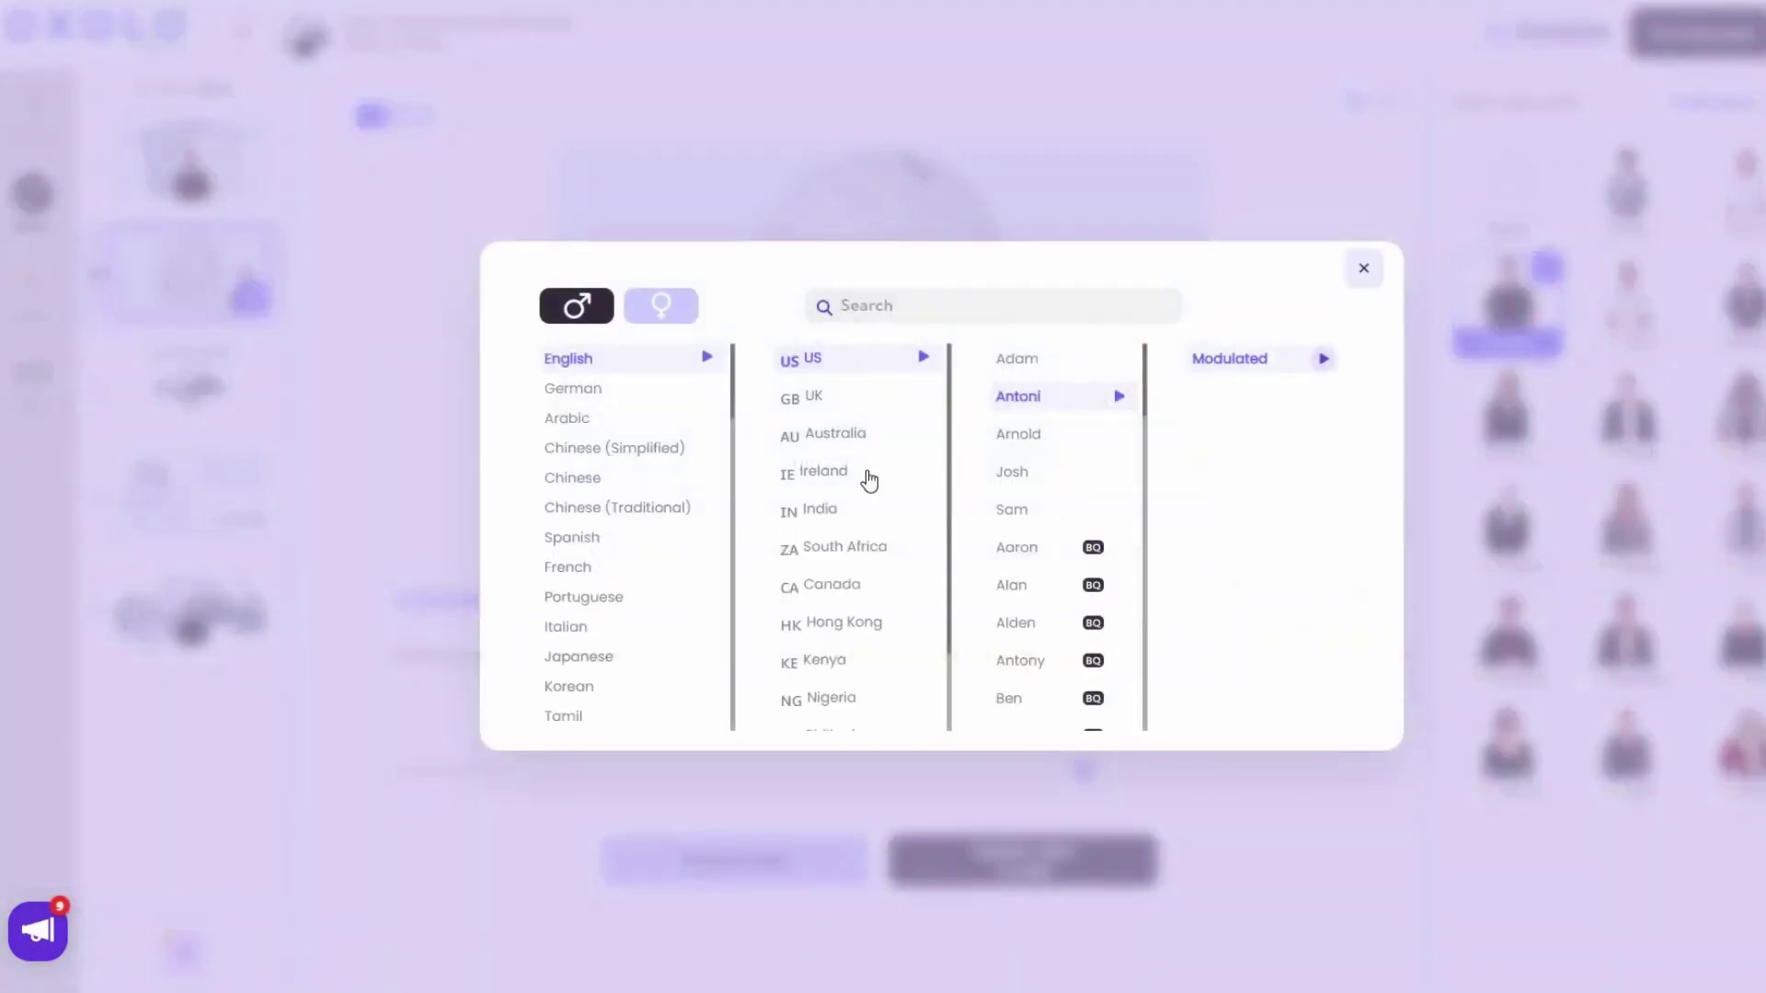
{"action": "scroll", "coordinate": [863, 595], "scroll_direction": "down", "scroll_amount": 1}
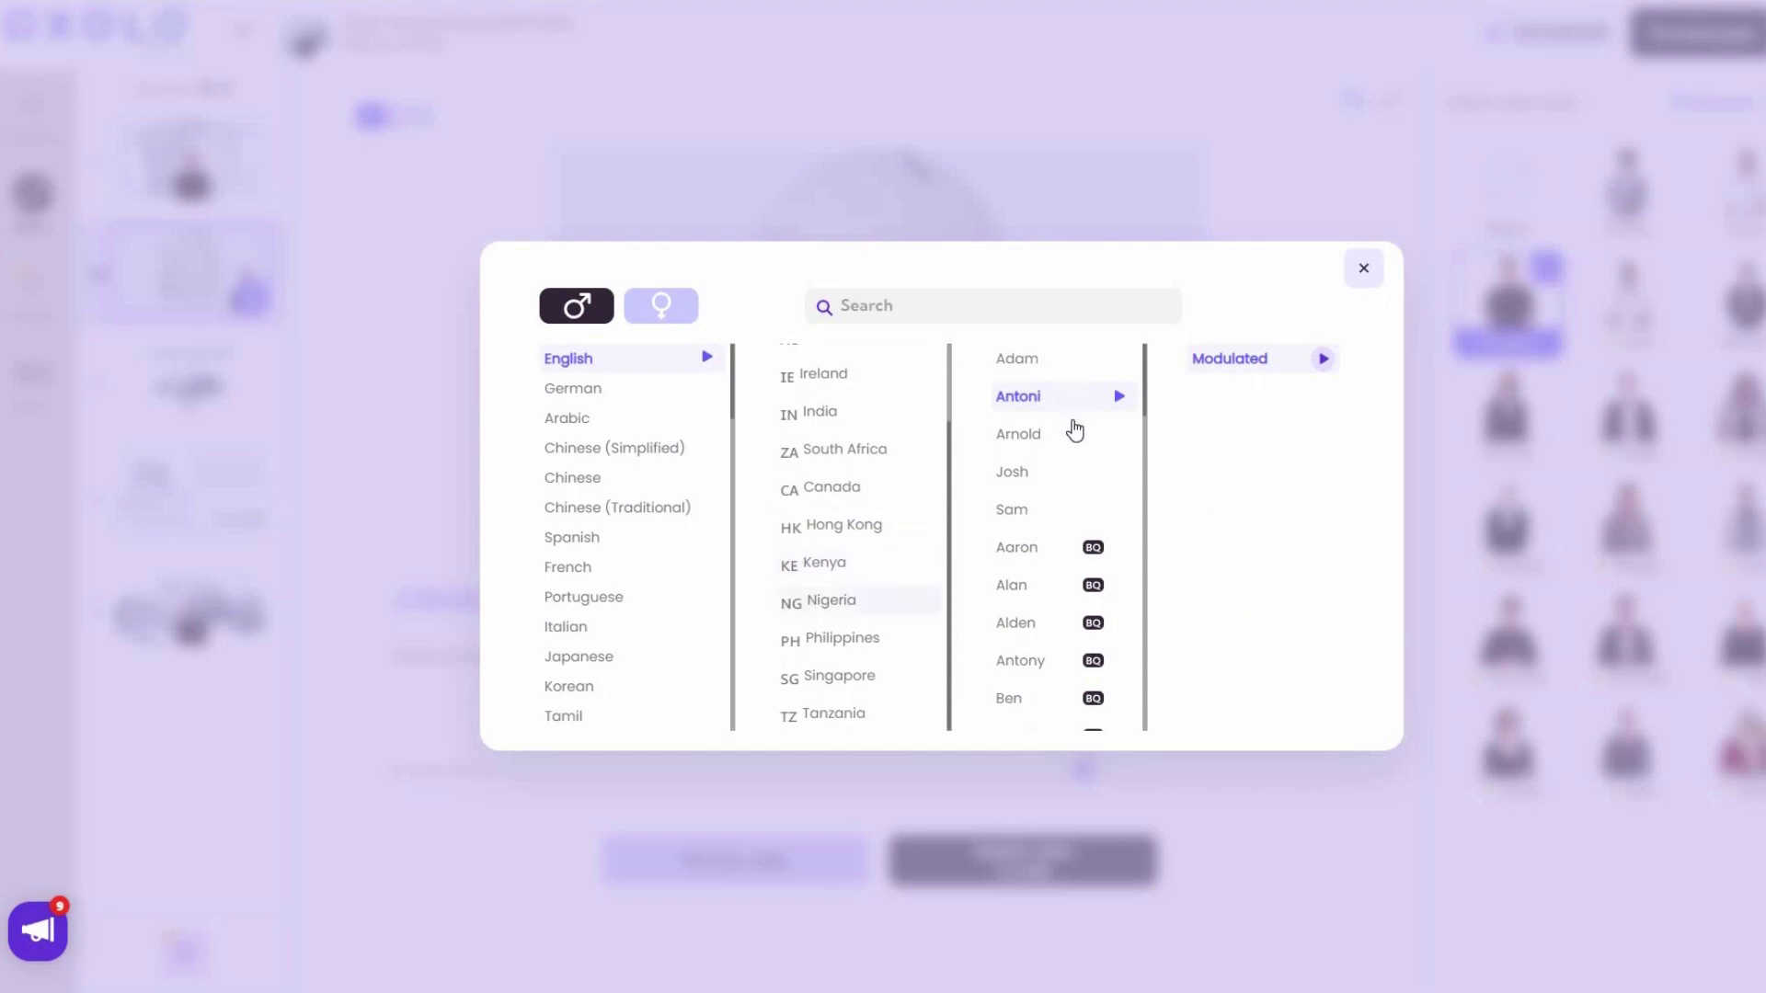
{"action": "scroll", "coordinate": [1081, 504], "scroll_direction": "down", "scroll_amount": 8}
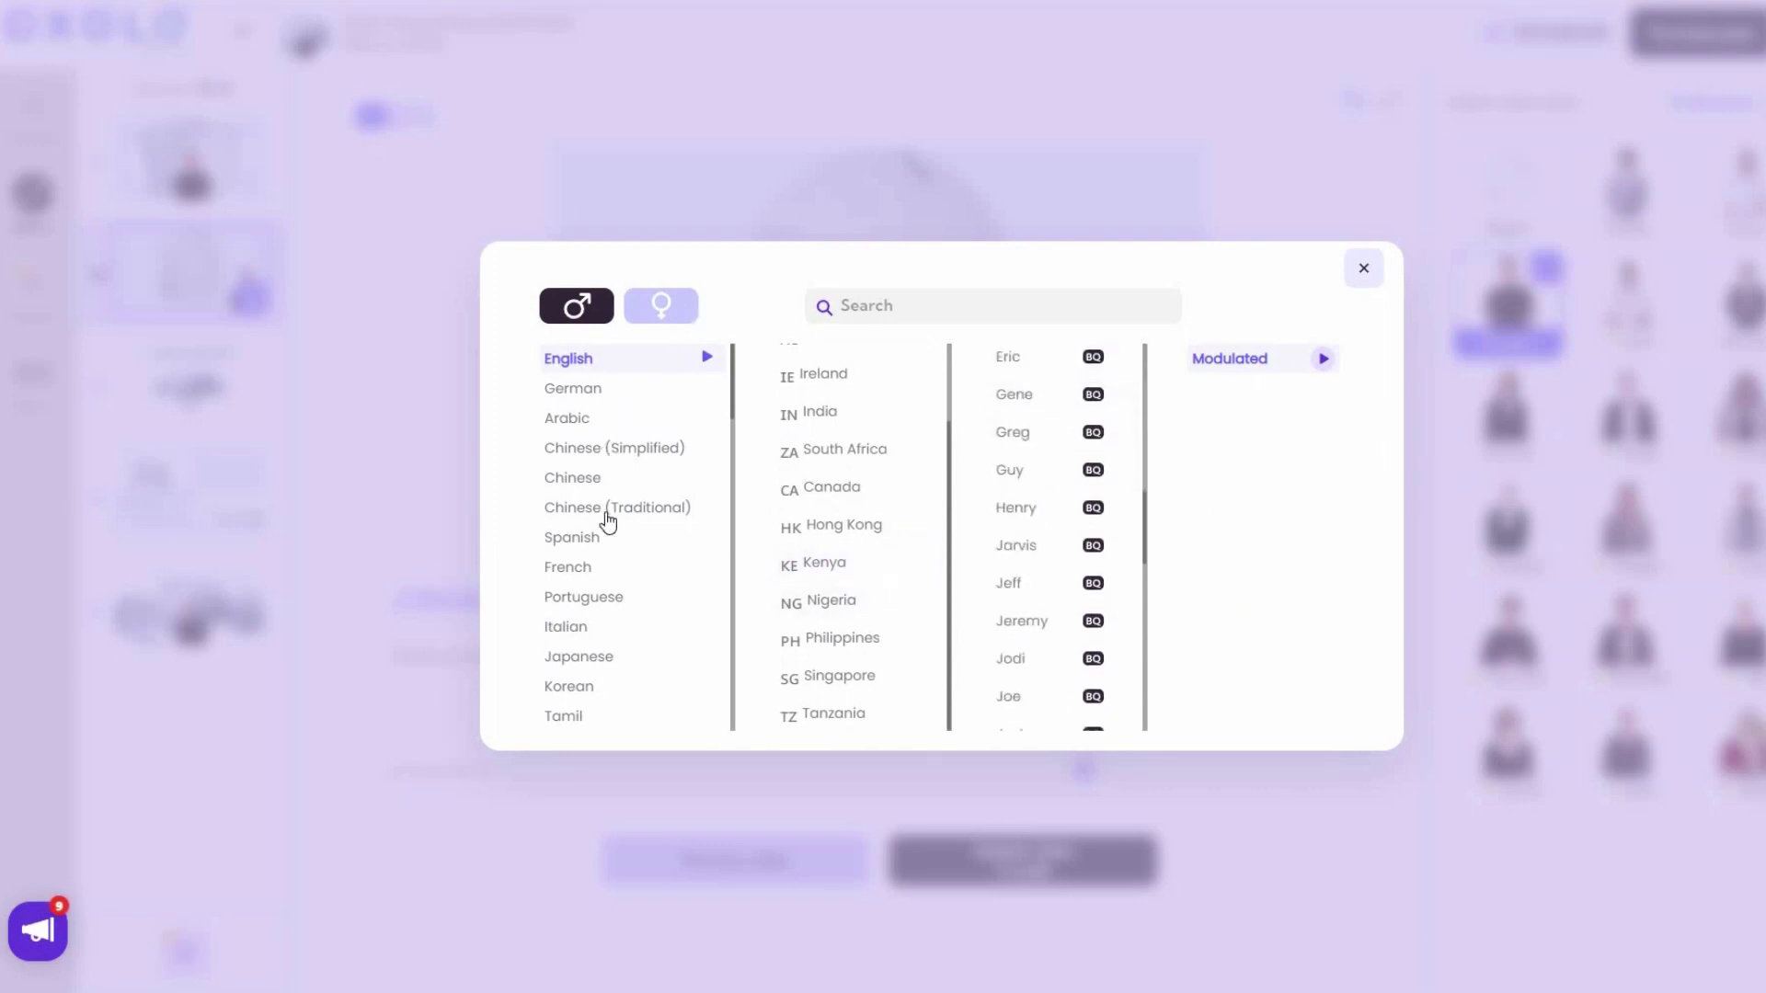
{"action": "left_click", "coordinate": [1311, 359]}
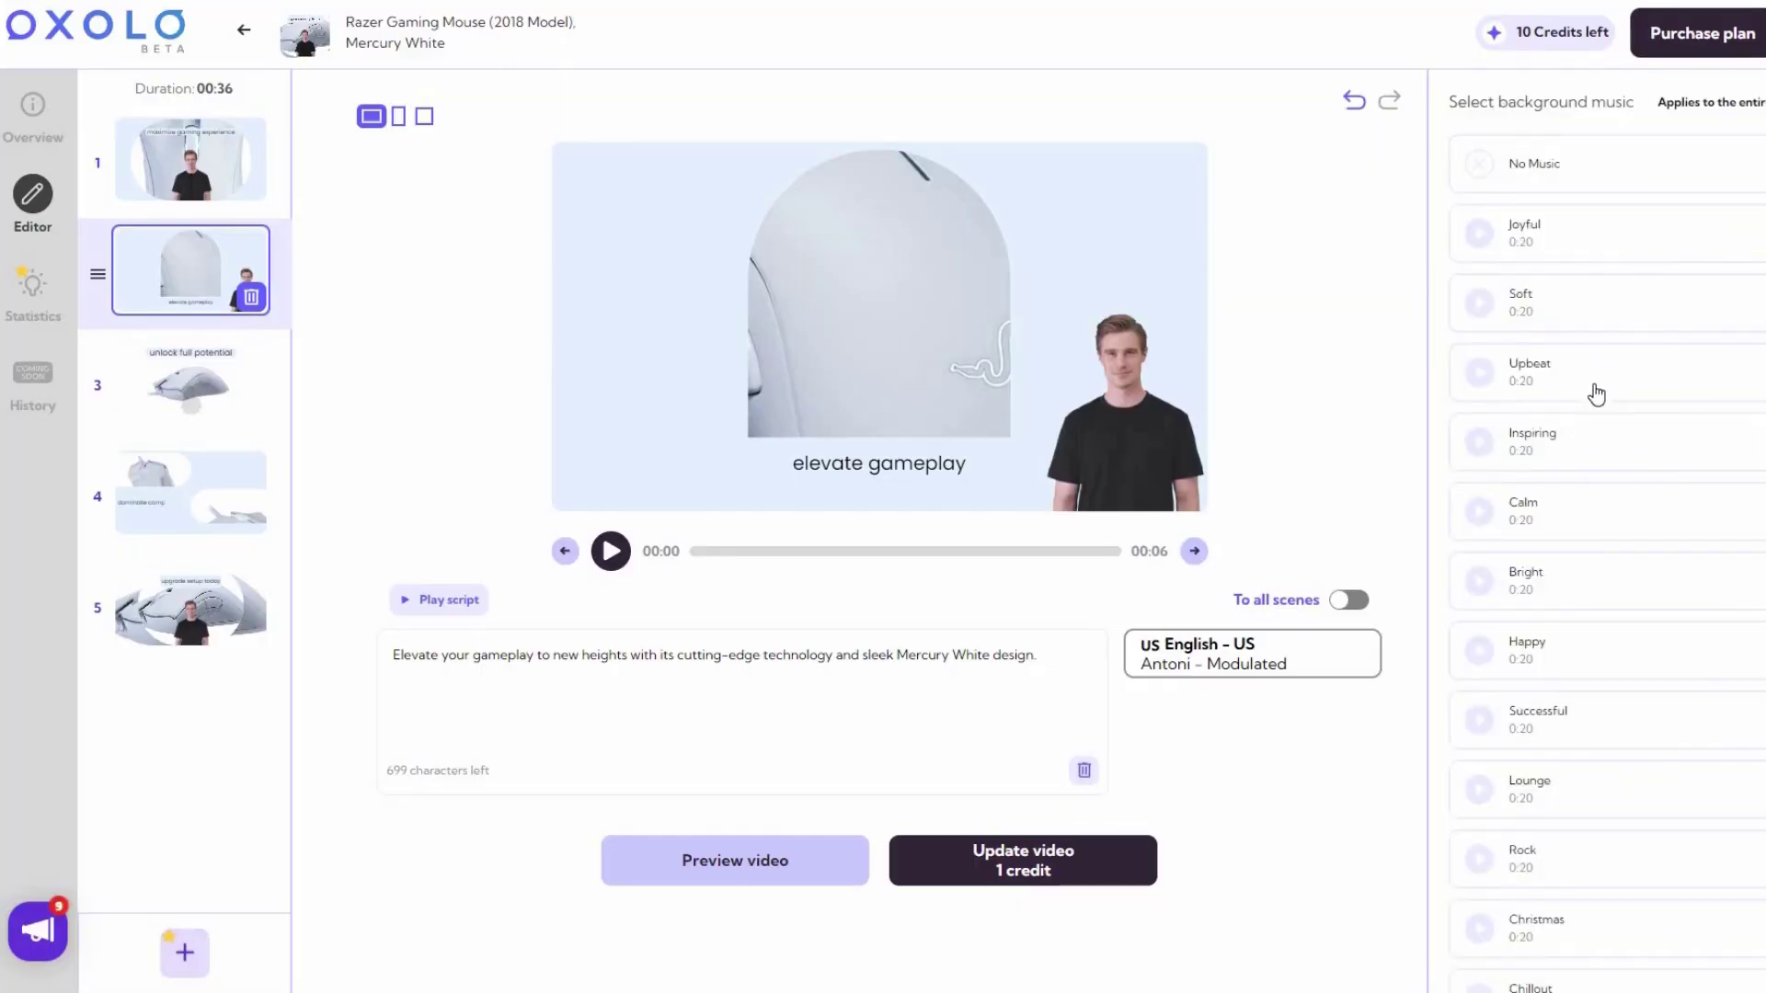
{"action": "scroll", "coordinate": [1595, 394], "scroll_direction": "down", "scroll_amount": 6}
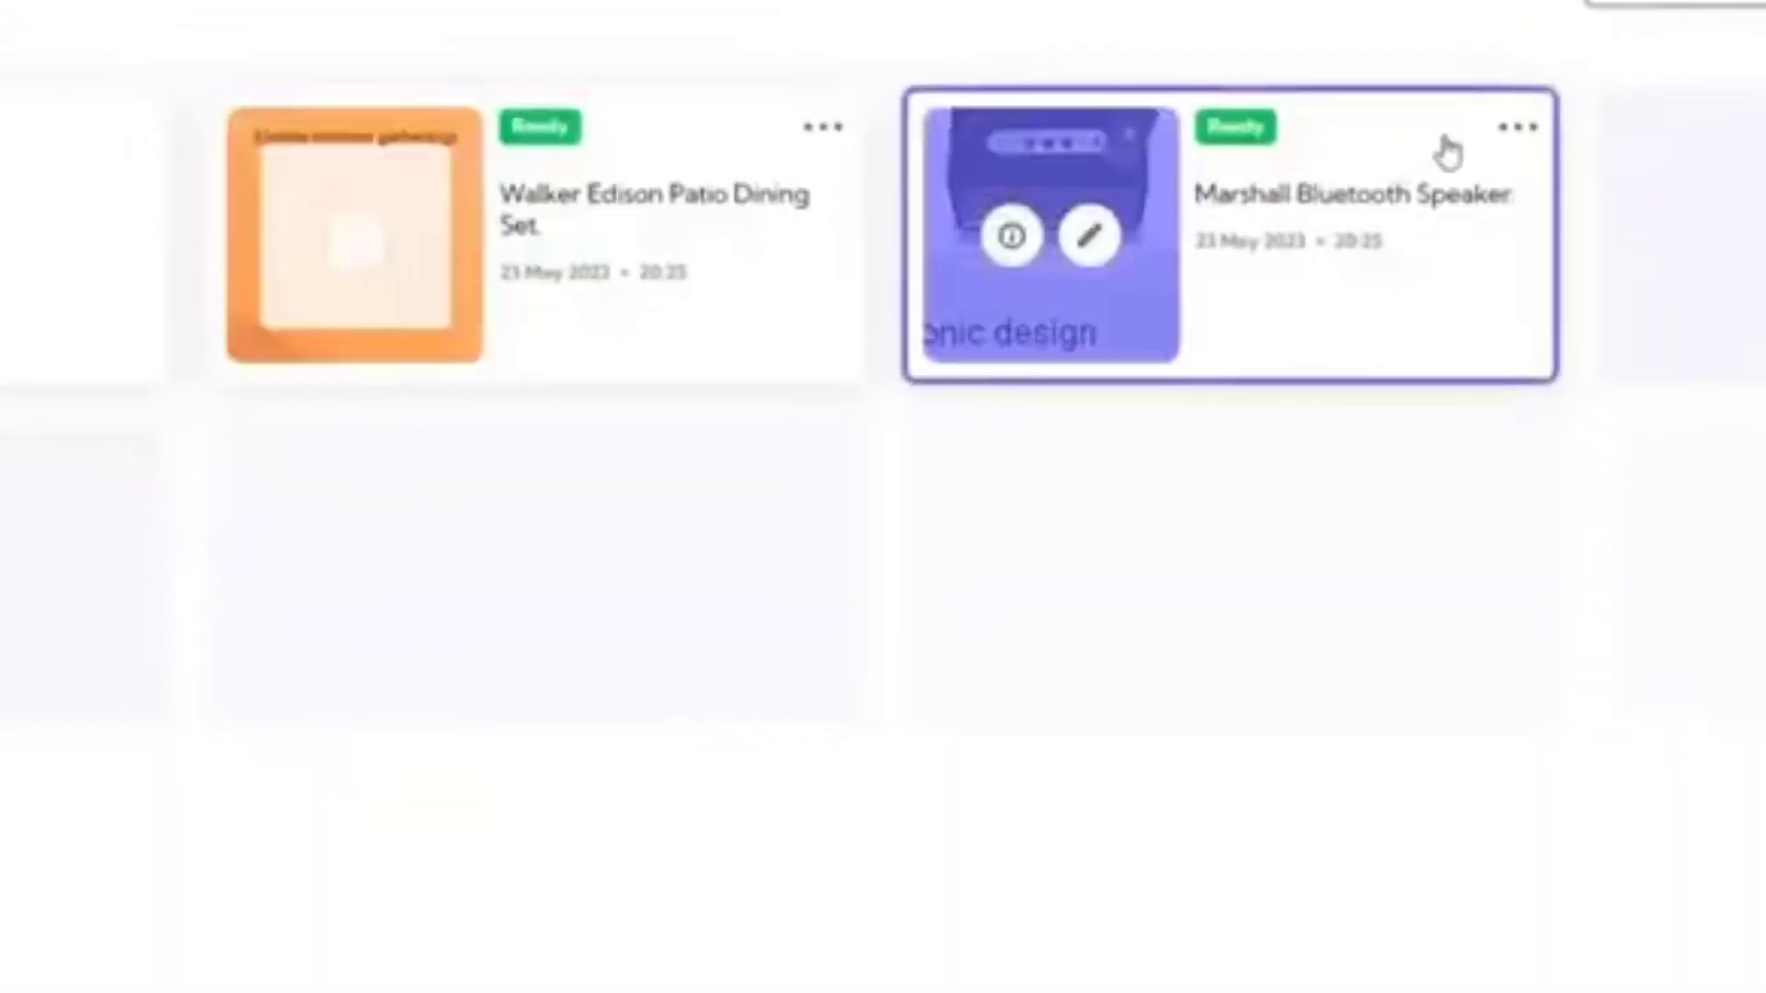
Bring up the download options for the Marshall Bluetooth Speaker video from its card menu.
{"action": "left_click", "coordinate": [1533, 132]}
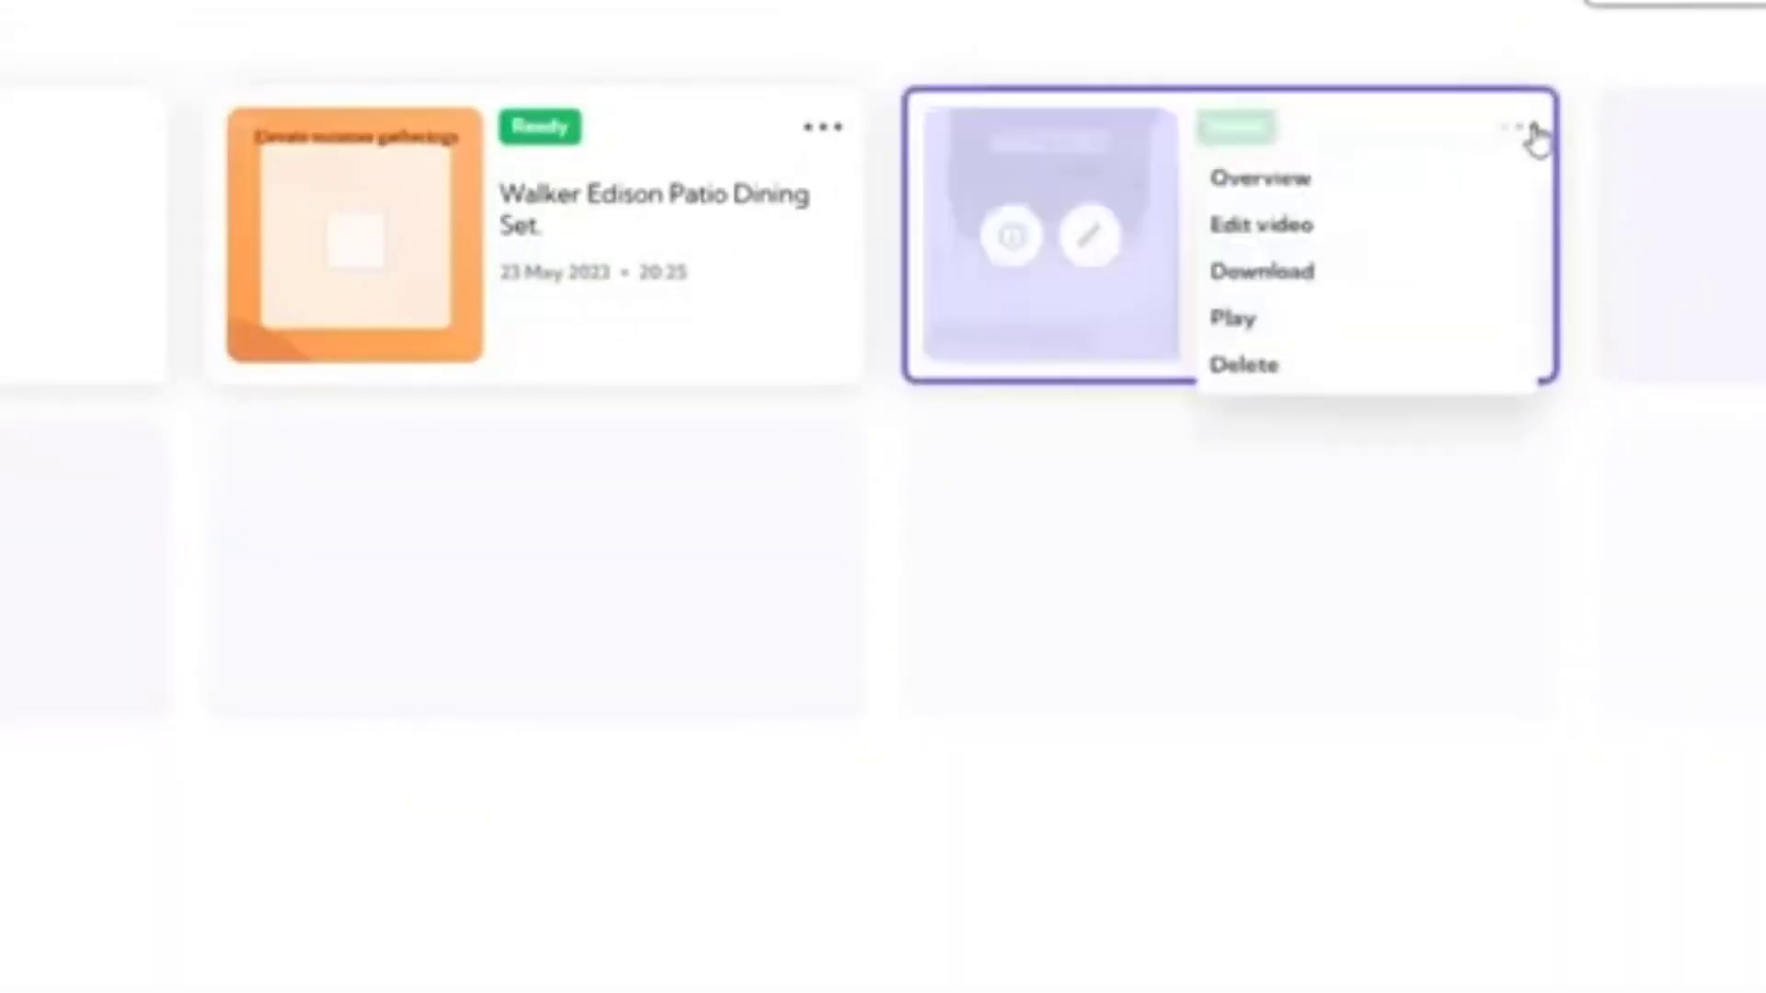
{"action": "left_click", "coordinate": [1302, 295]}
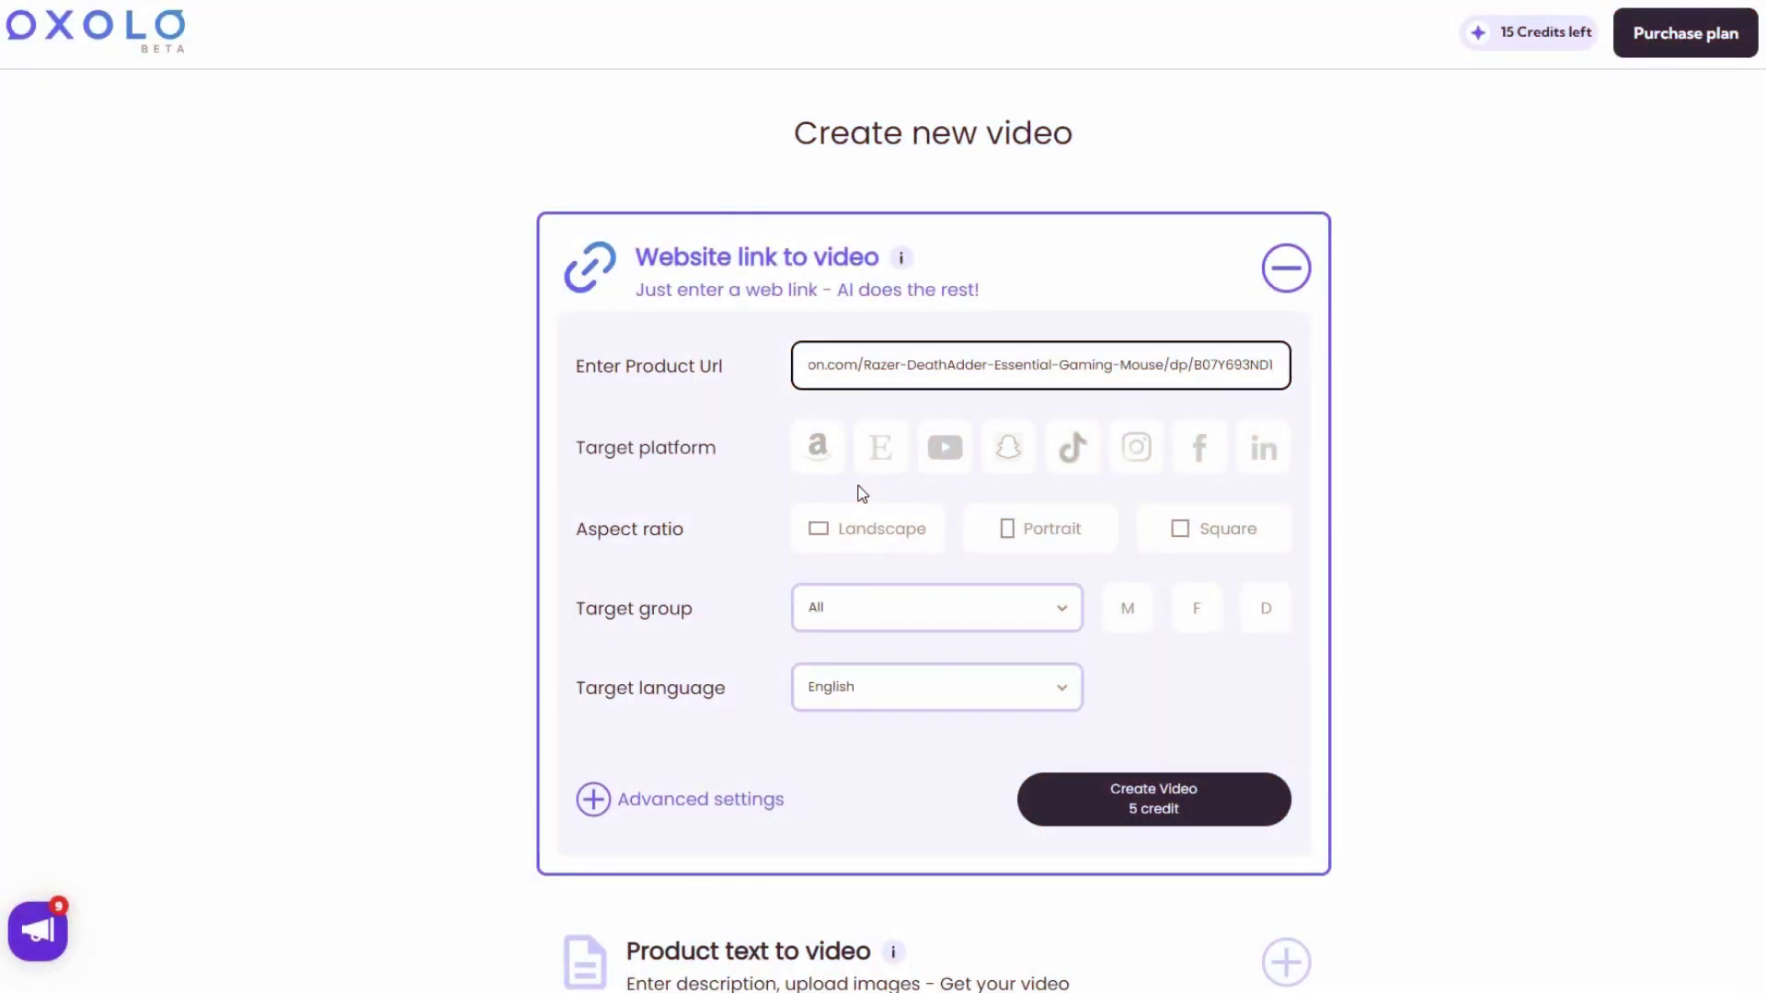
Try Etsy and the other target platforms, settling on YouTube.
{"action": "left_click", "coordinate": [892, 471]}
{"action": "left_click", "coordinate": [1015, 470]}
{"action": "left_click", "coordinate": [1072, 471]}
{"action": "left_click", "coordinate": [1136, 465]}
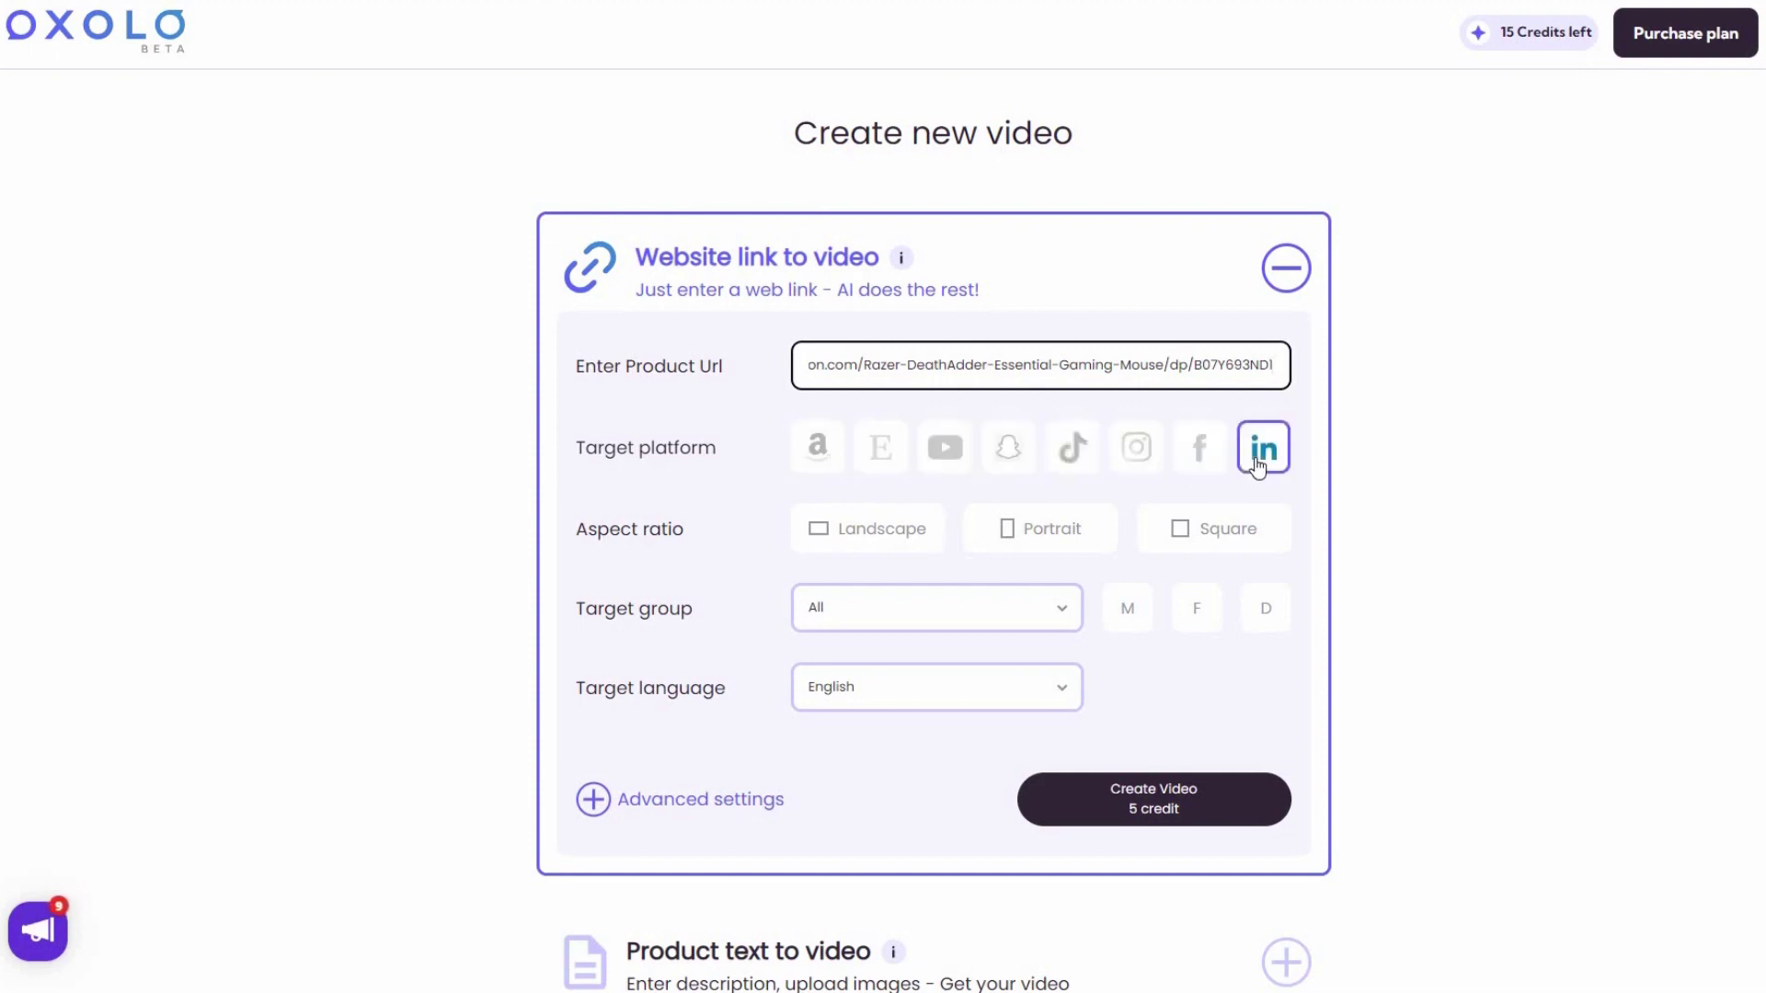
{"action": "left_click", "coordinate": [966, 452]}
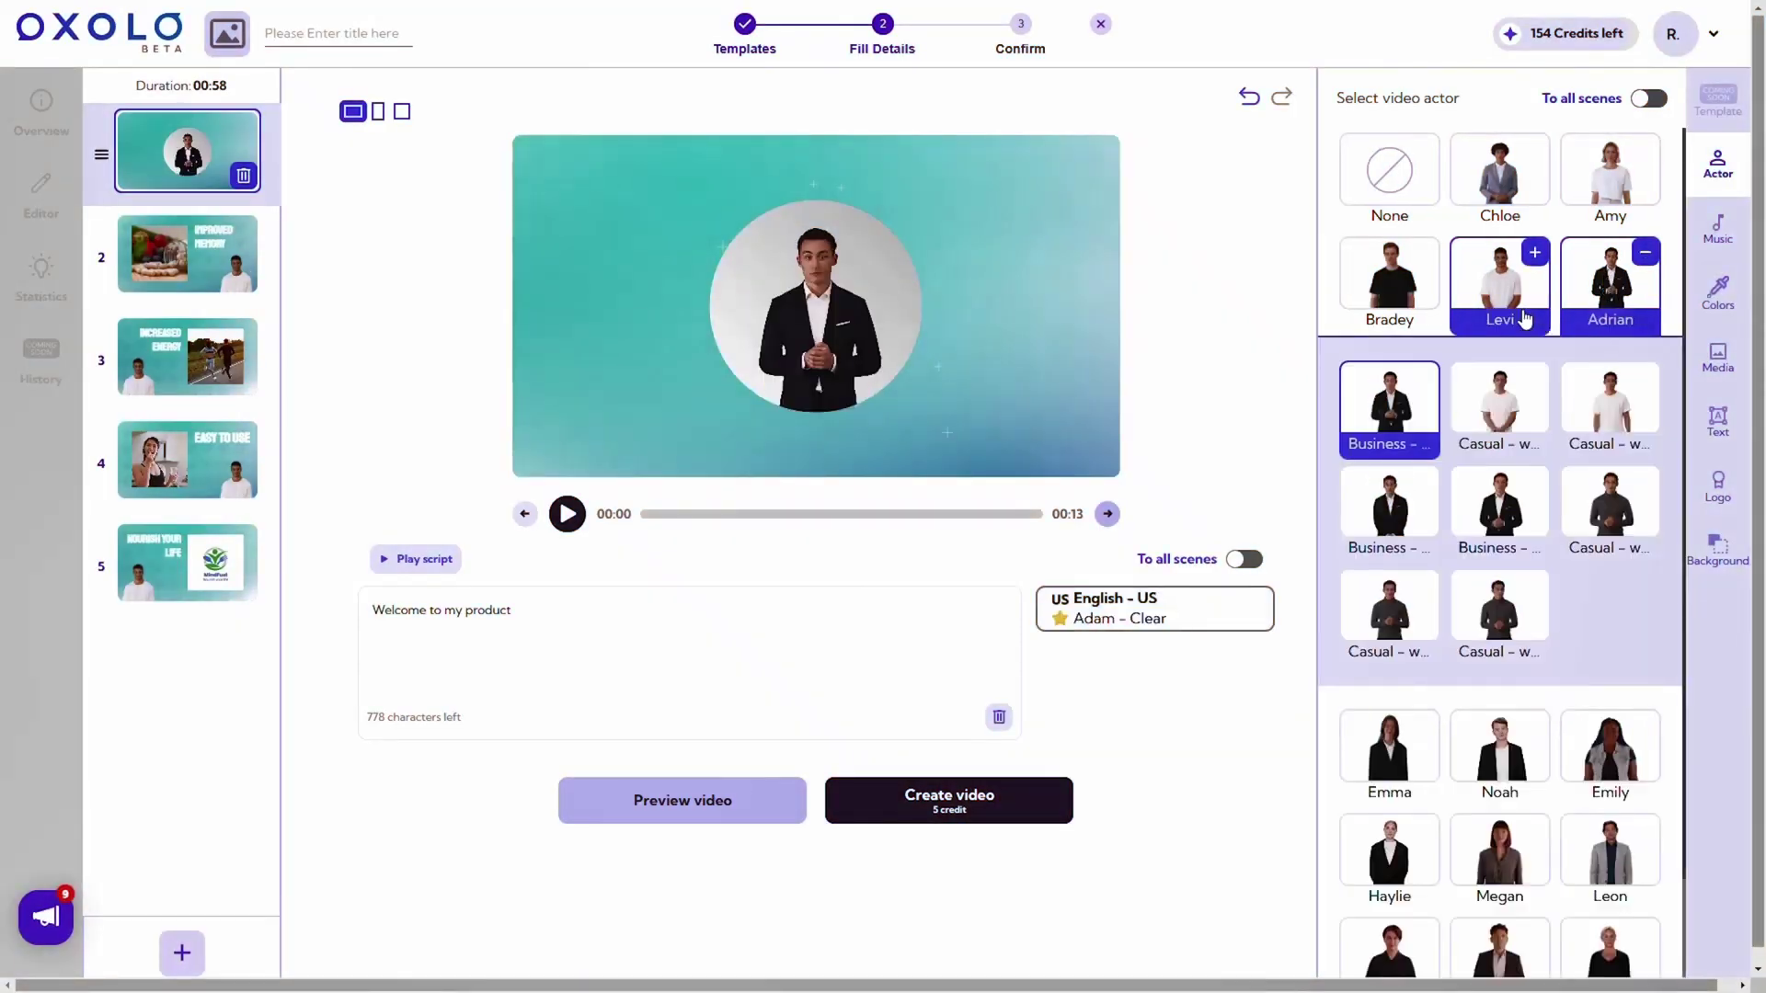
Apply the purple palette to all scenes, then open scene 2 and select its IMPROVED MEMORY heading.
{"action": "left_click", "coordinate": [1651, 99]}
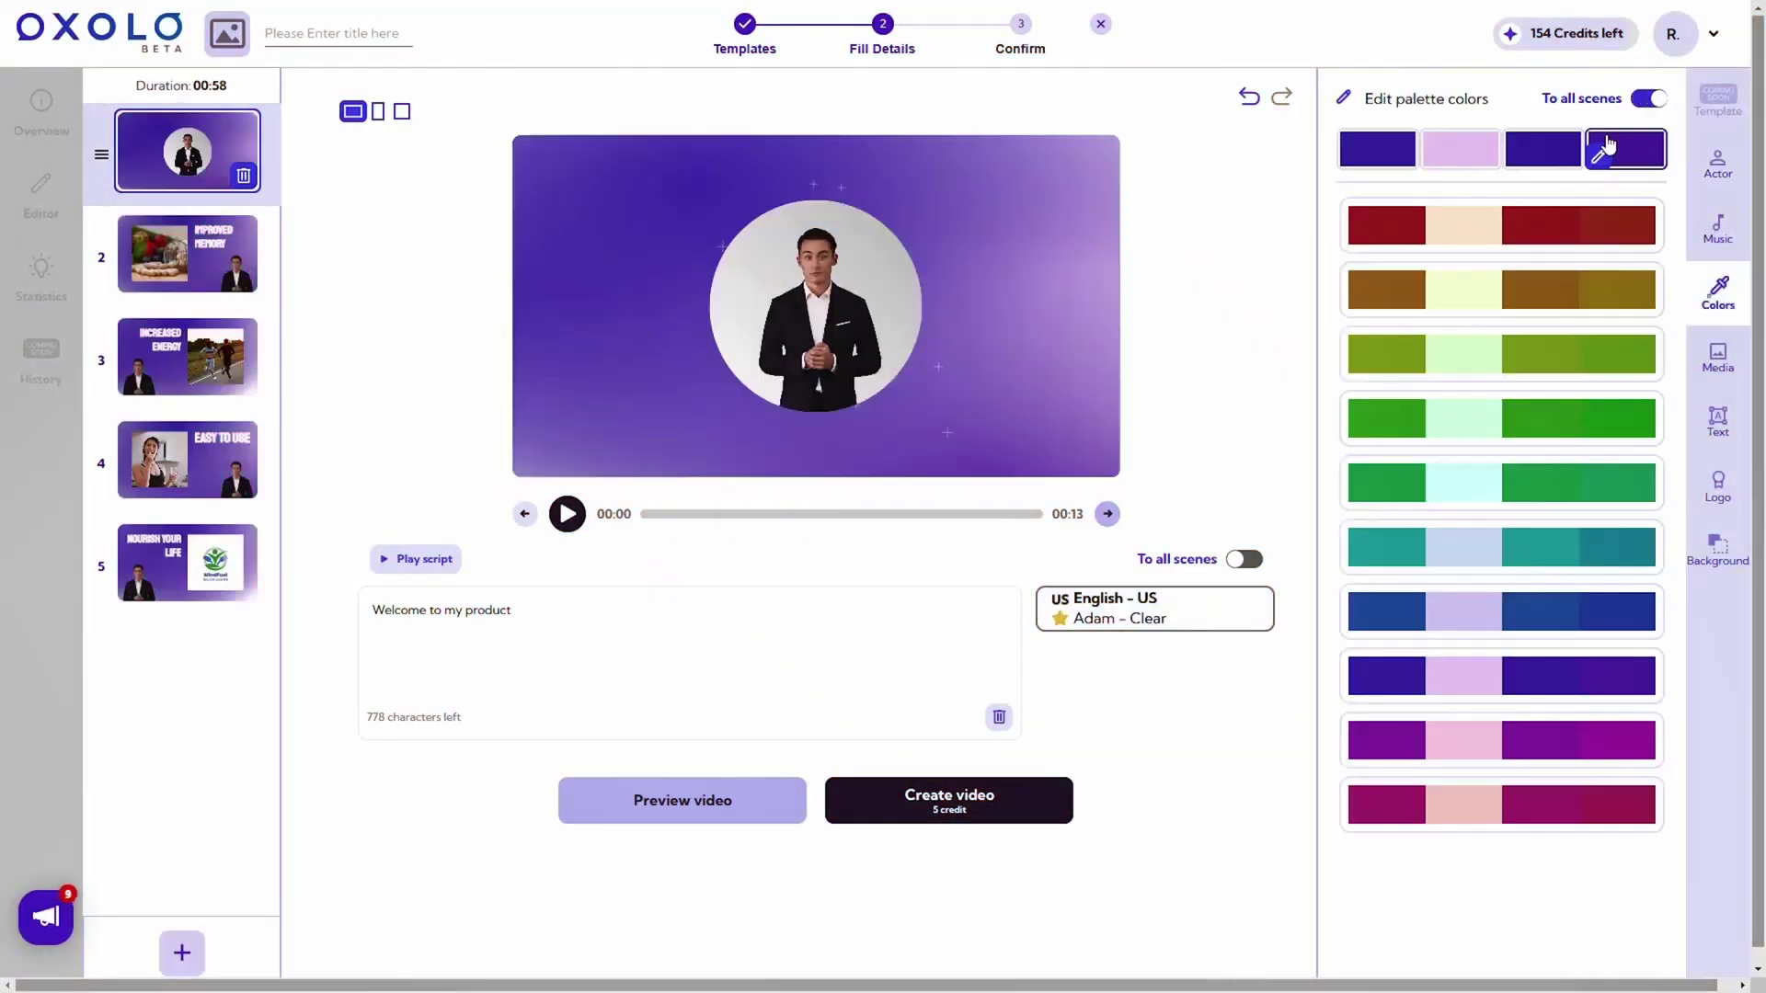
{"action": "left_click", "coordinate": [230, 243]}
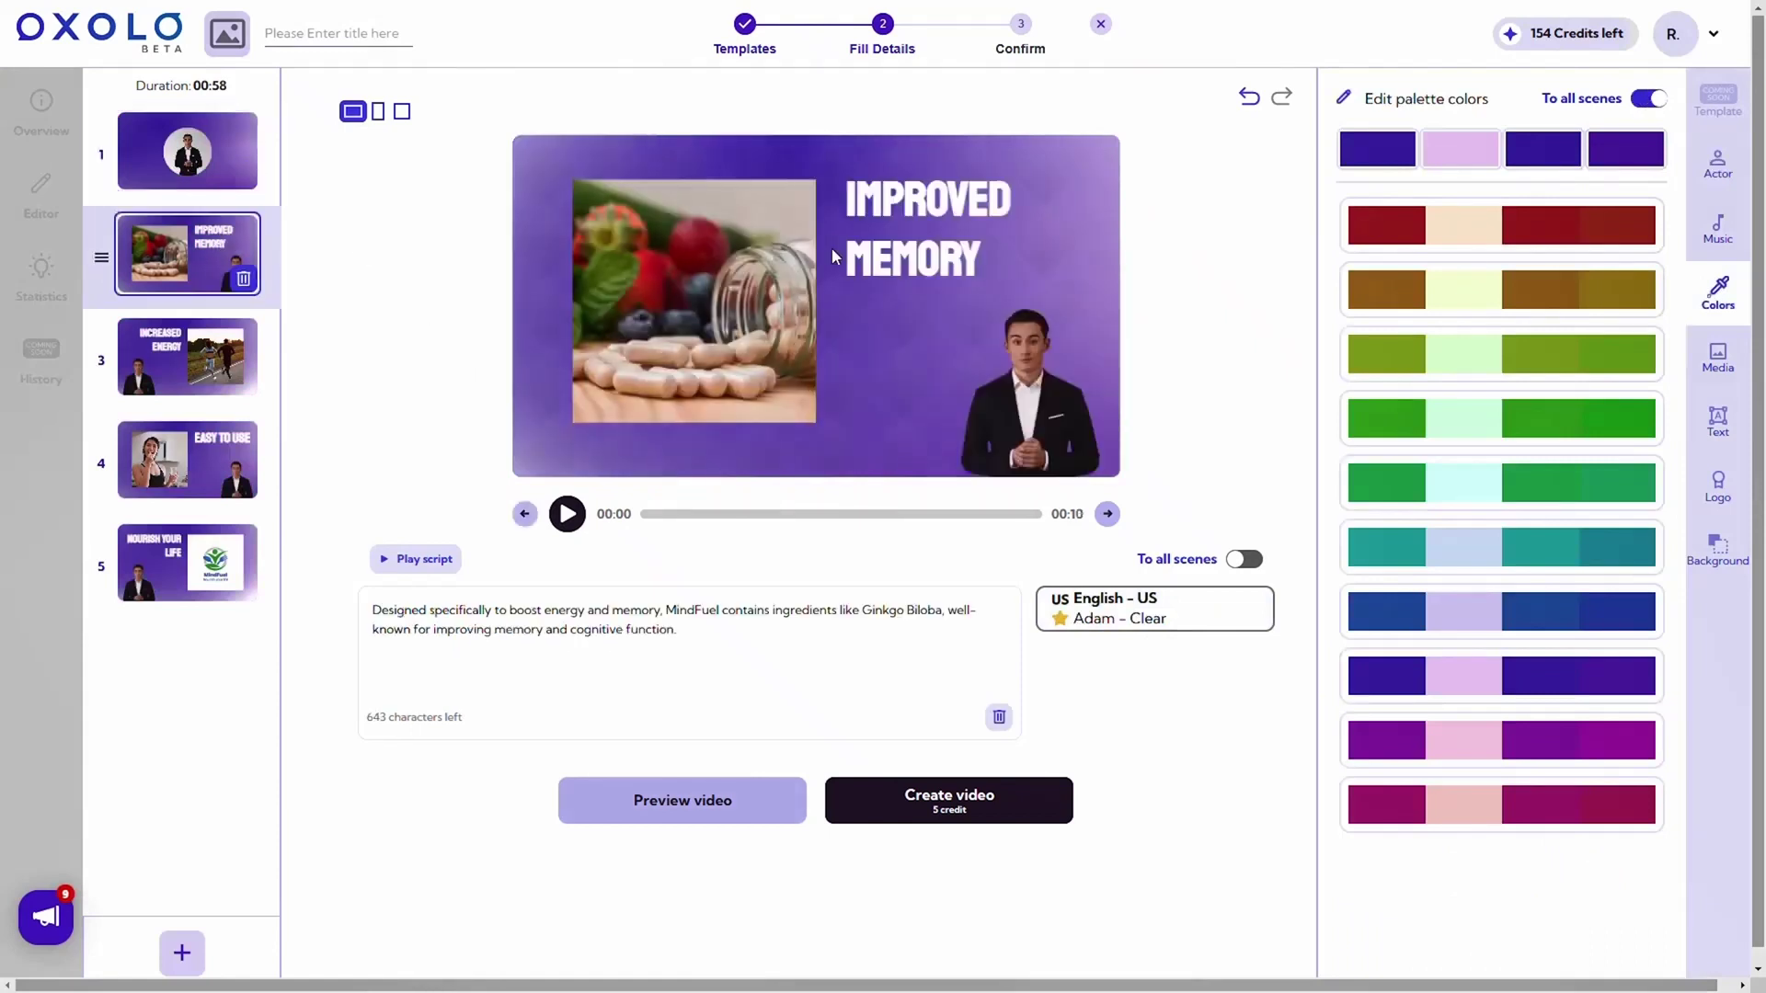
{"action": "left_click", "coordinate": [954, 208]}
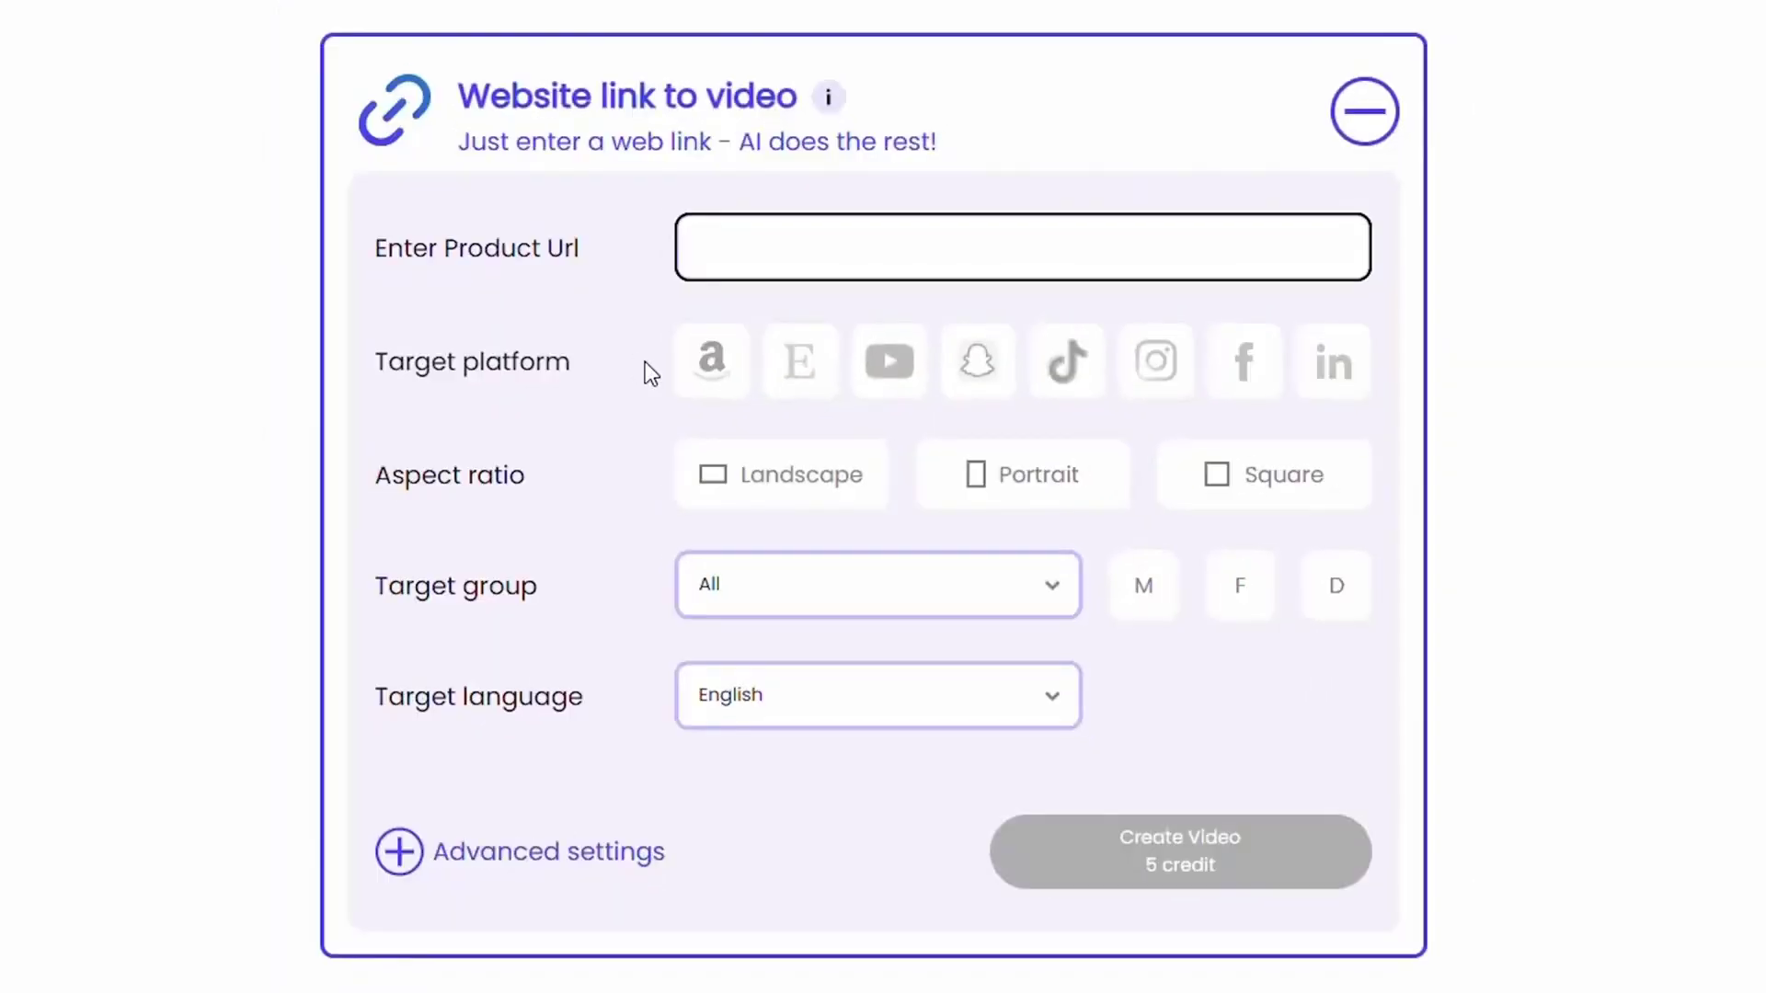
Cycle through the Target platform options from Etsy onward, then play the finished green mouse ad.
{"action": "left_click", "coordinate": [809, 363]}
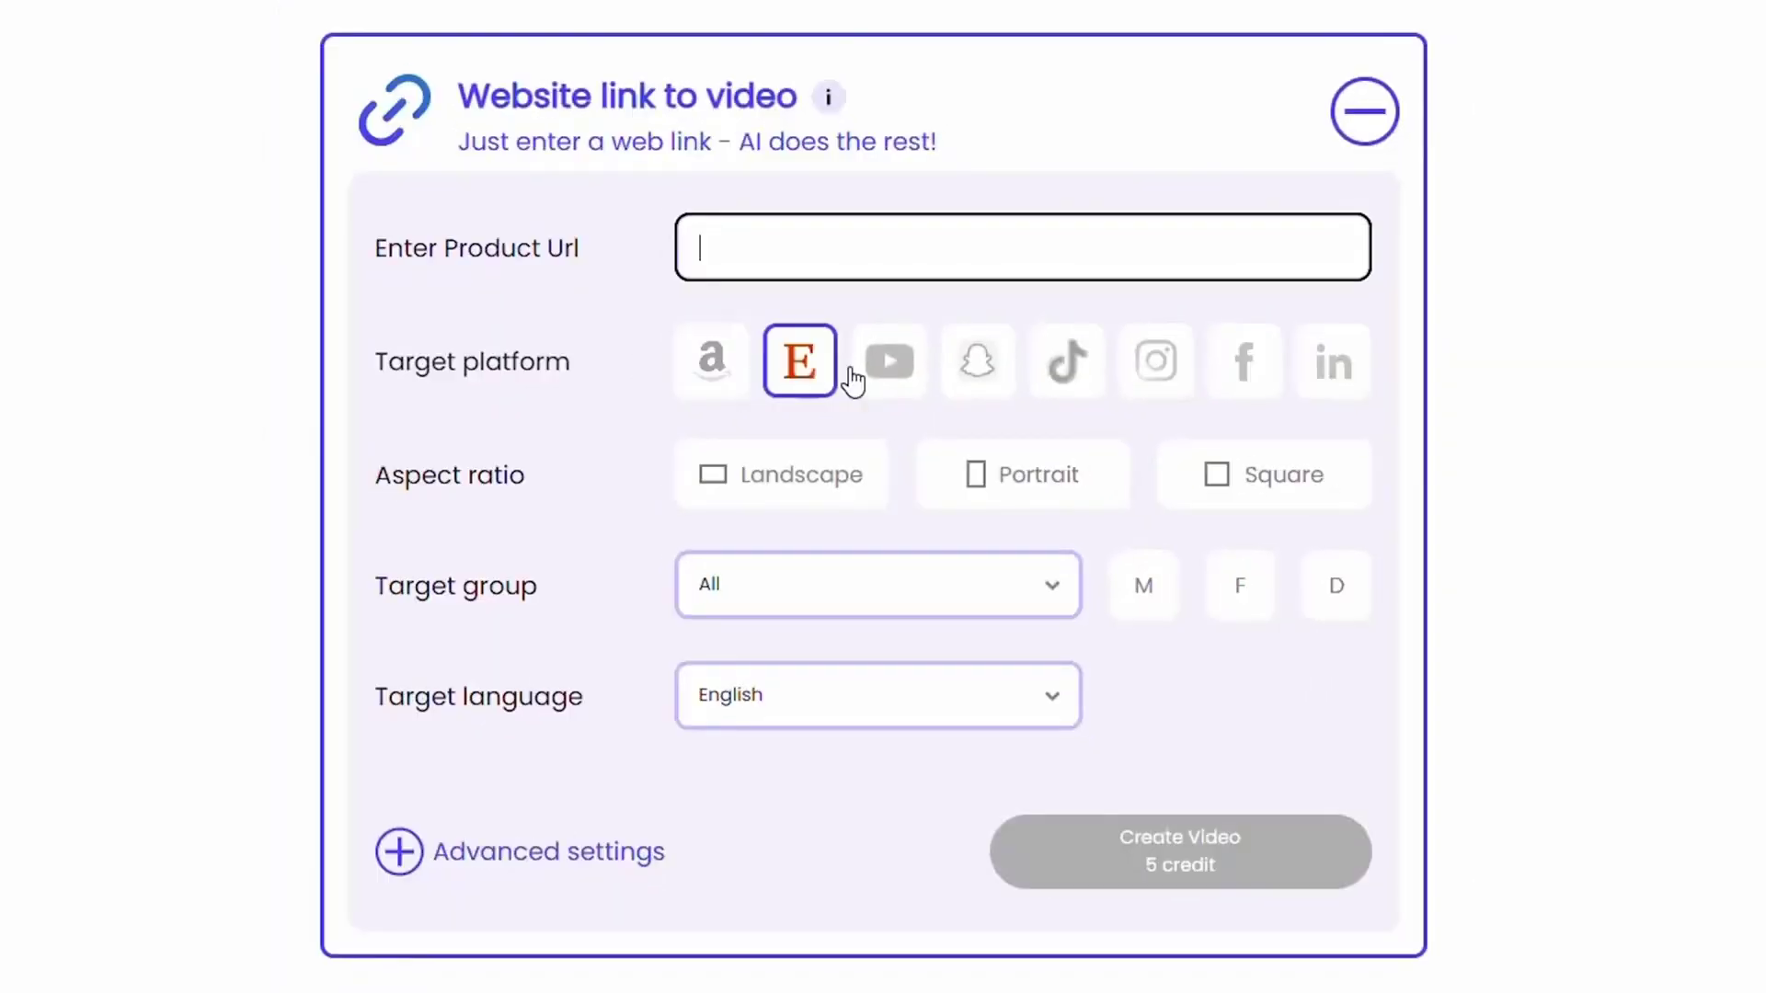
{"action": "left_click", "coordinate": [889, 368]}
{"action": "left_click", "coordinate": [977, 368]}
{"action": "left_click", "coordinate": [1067, 368]}
{"action": "left_click", "coordinate": [1161, 377]}
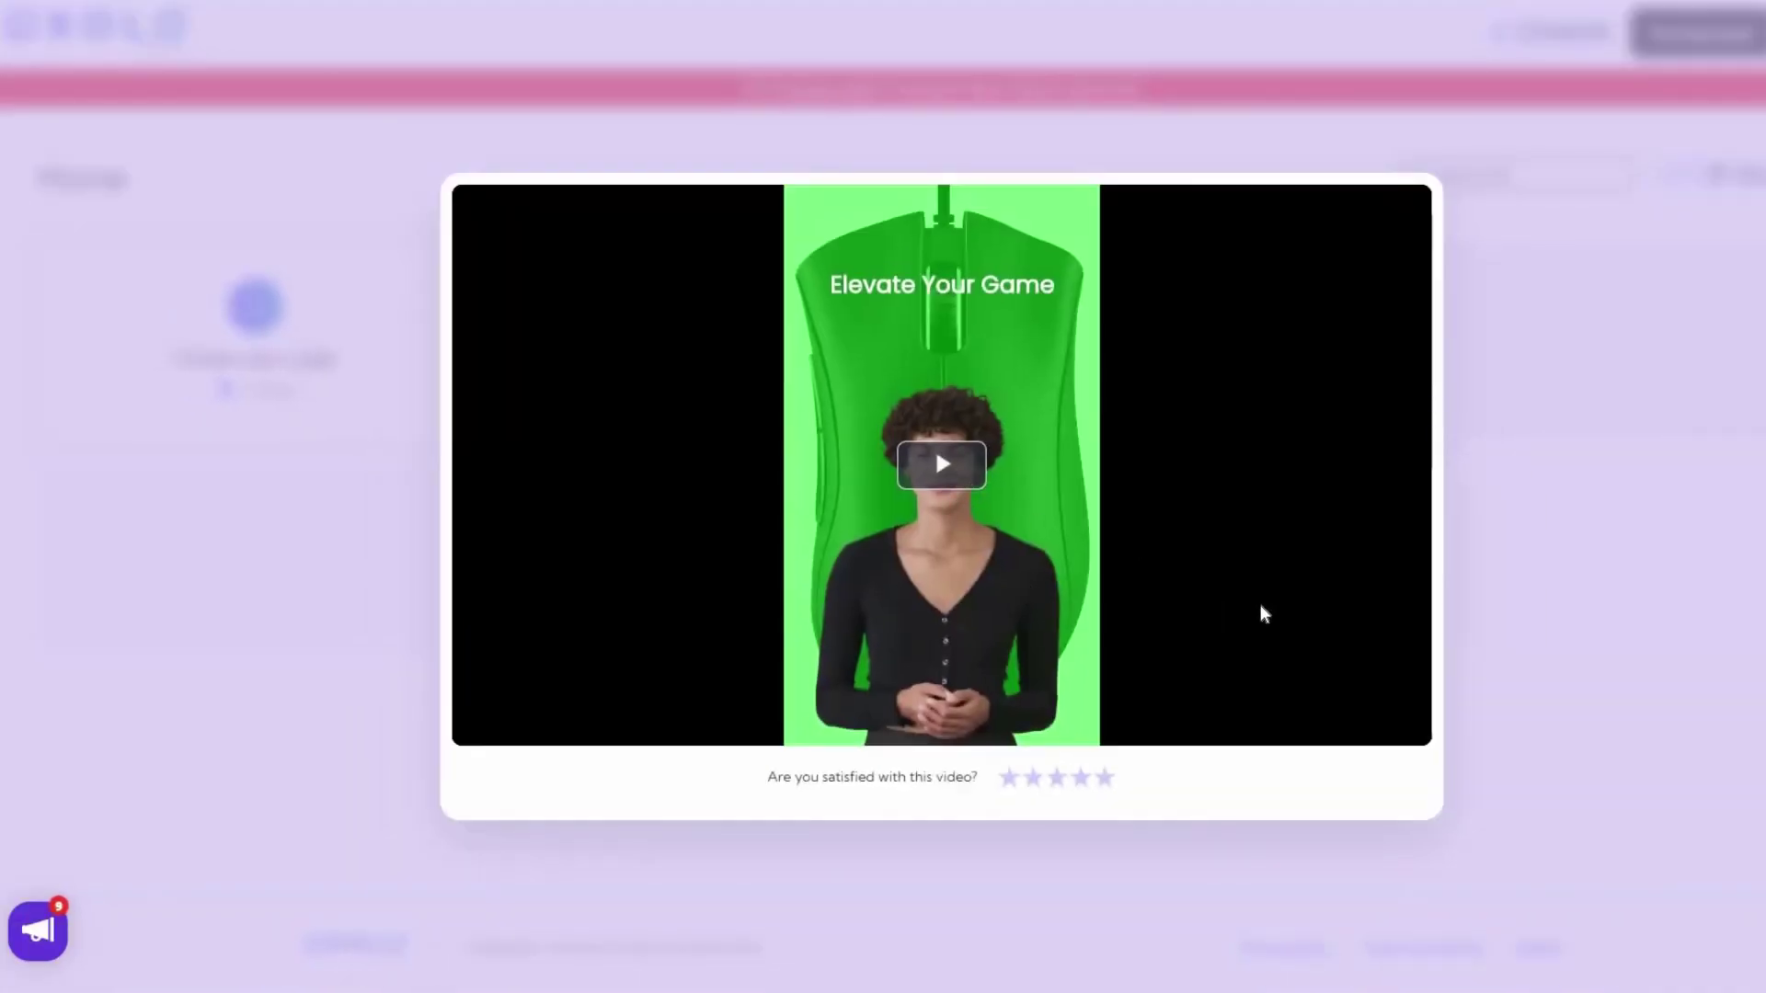
{"action": "left_click", "coordinate": [1300, 616]}
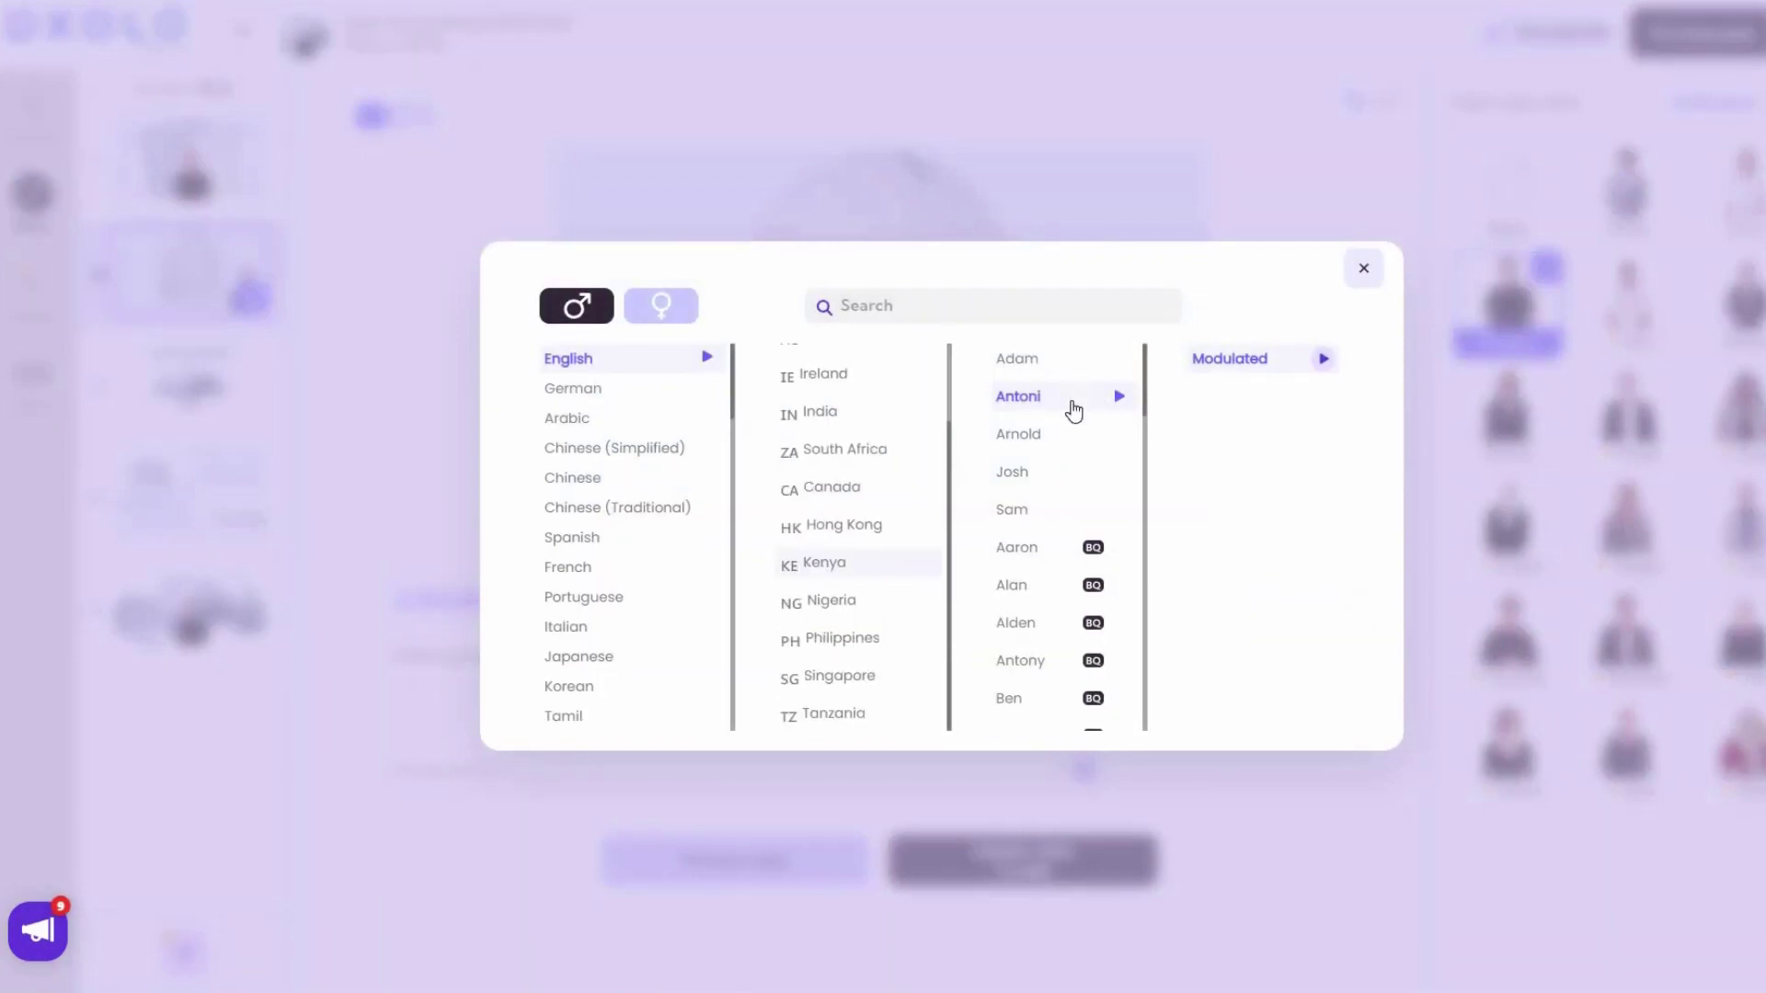
Scroll the voice chooser list toward the US English Antoni – Modulated voice.
{"action": "scroll", "coordinate": [1082, 511], "scroll_direction": "down", "scroll_amount": 8}
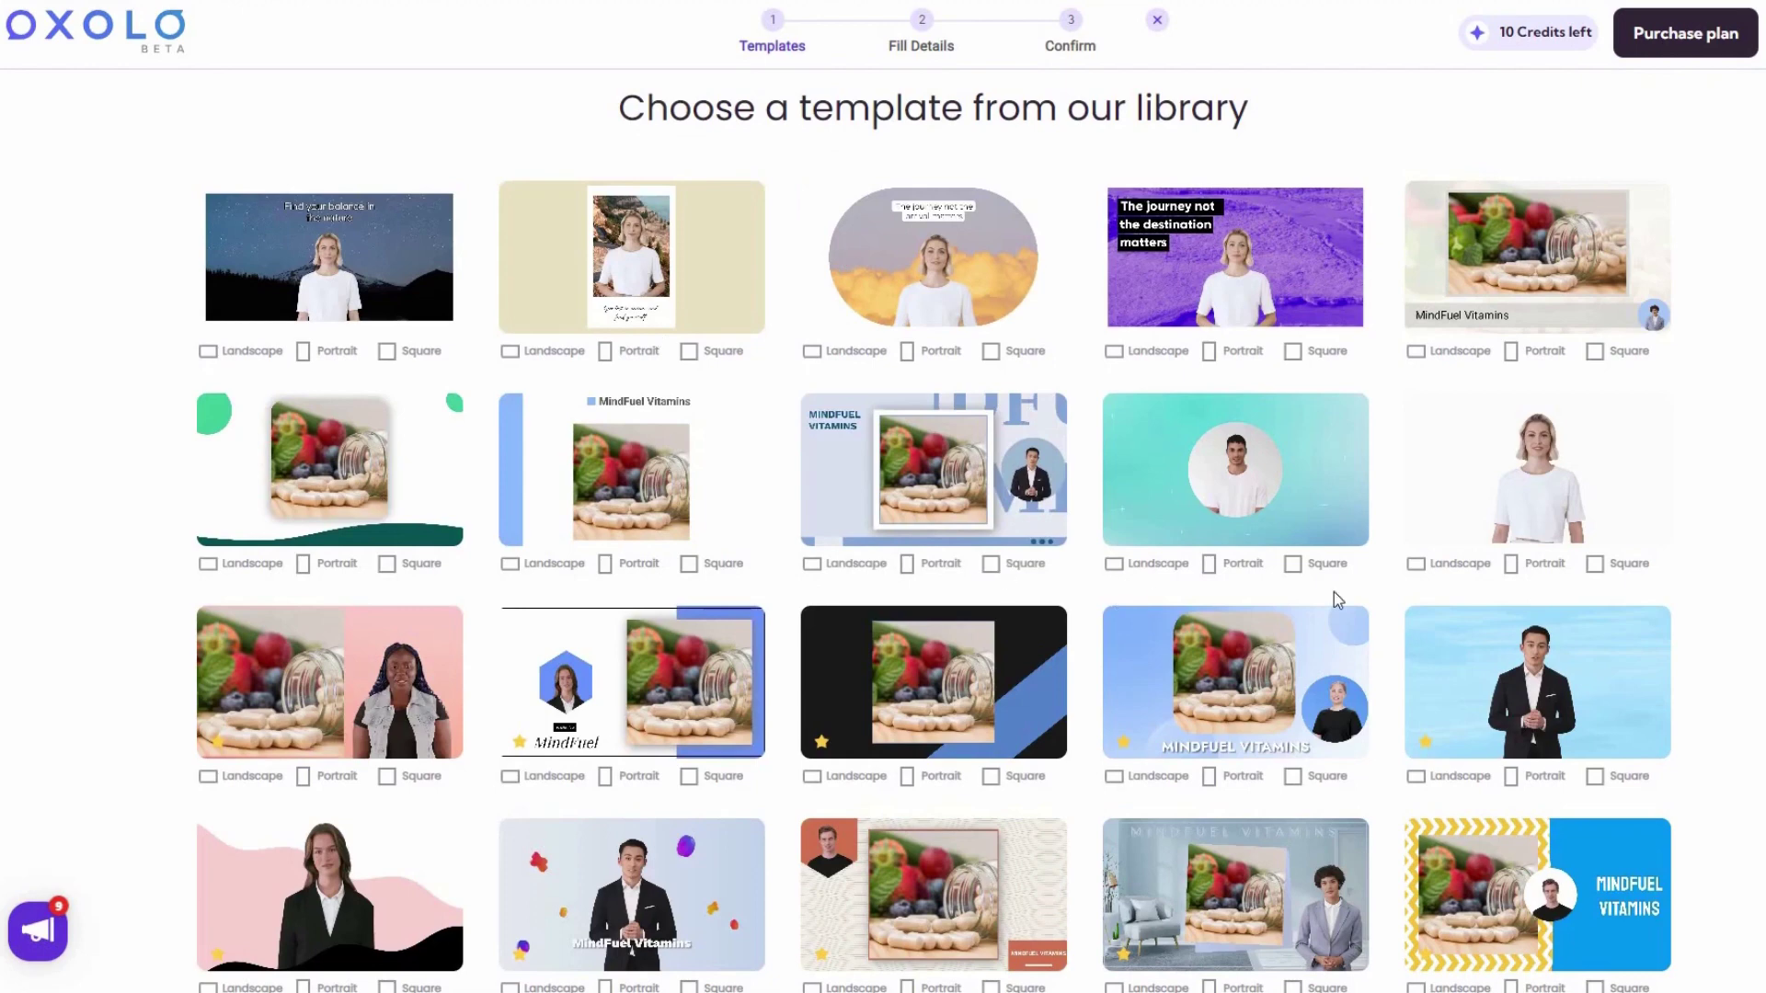
Browse the template library and start a Portrait video from the first template.
{"action": "scroll", "coordinate": [1472, 646], "scroll_direction": "down", "scroll_amount": 4}
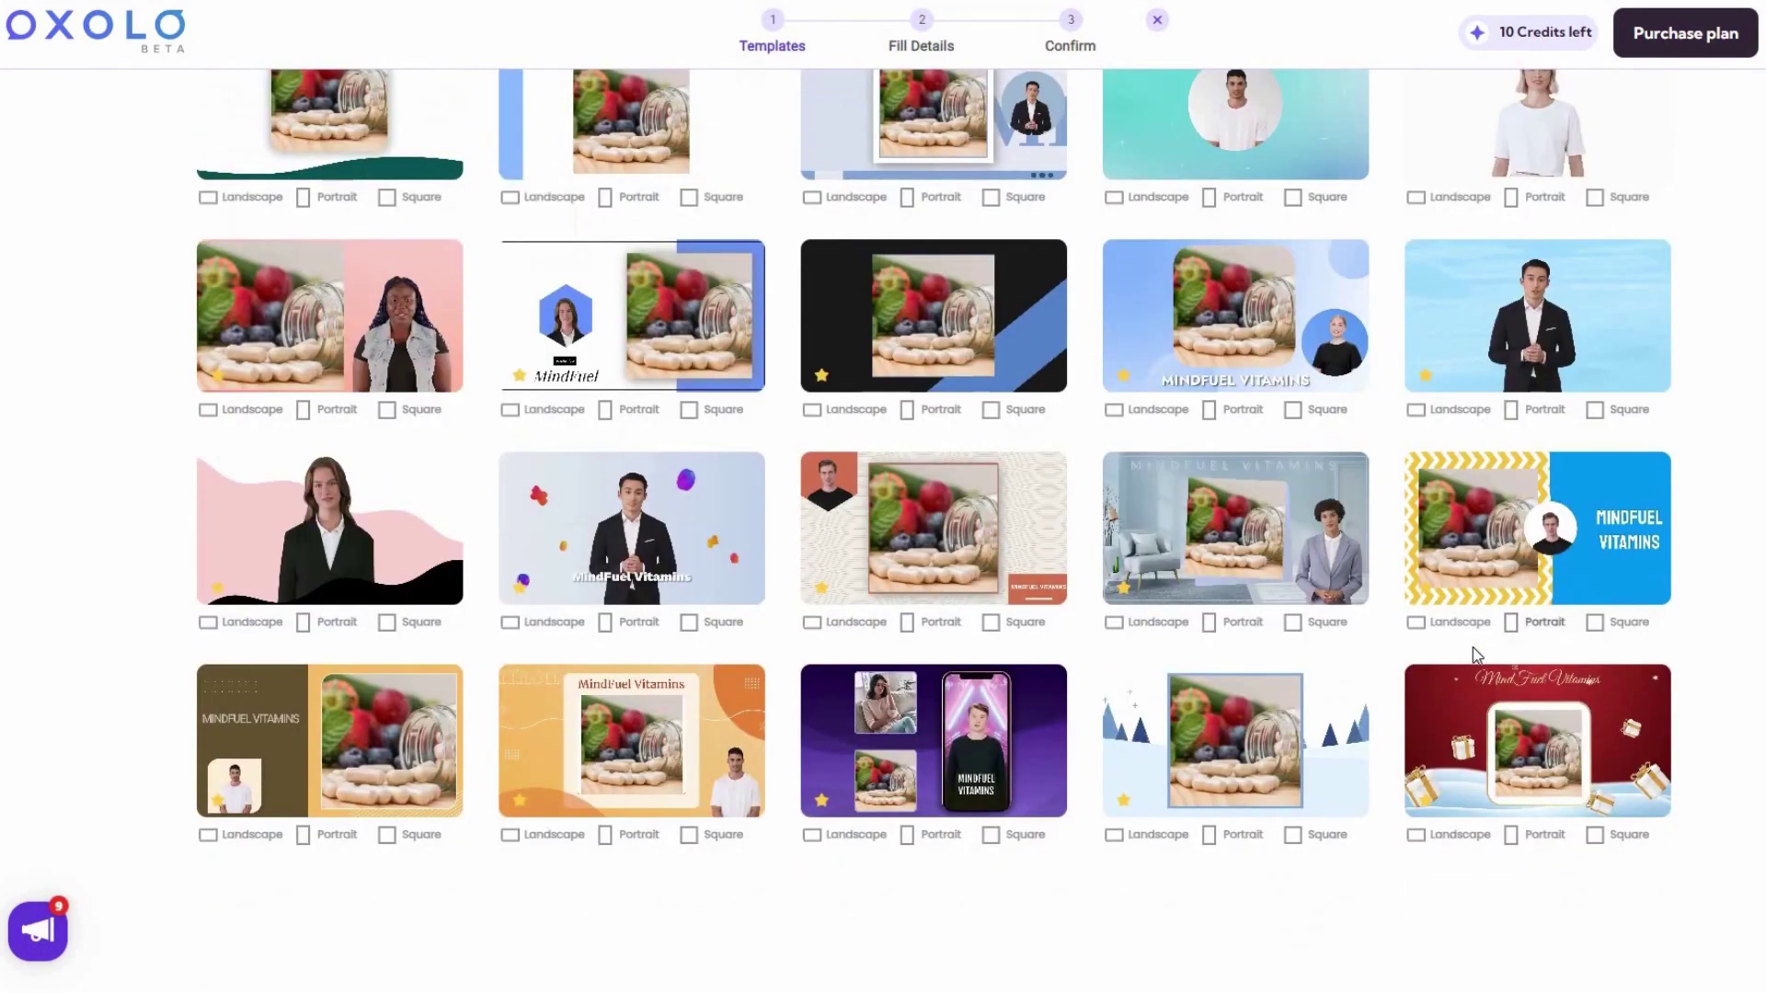
{"action": "scroll", "coordinate": [1103, 460], "scroll_direction": "up", "scroll_amount": 4}
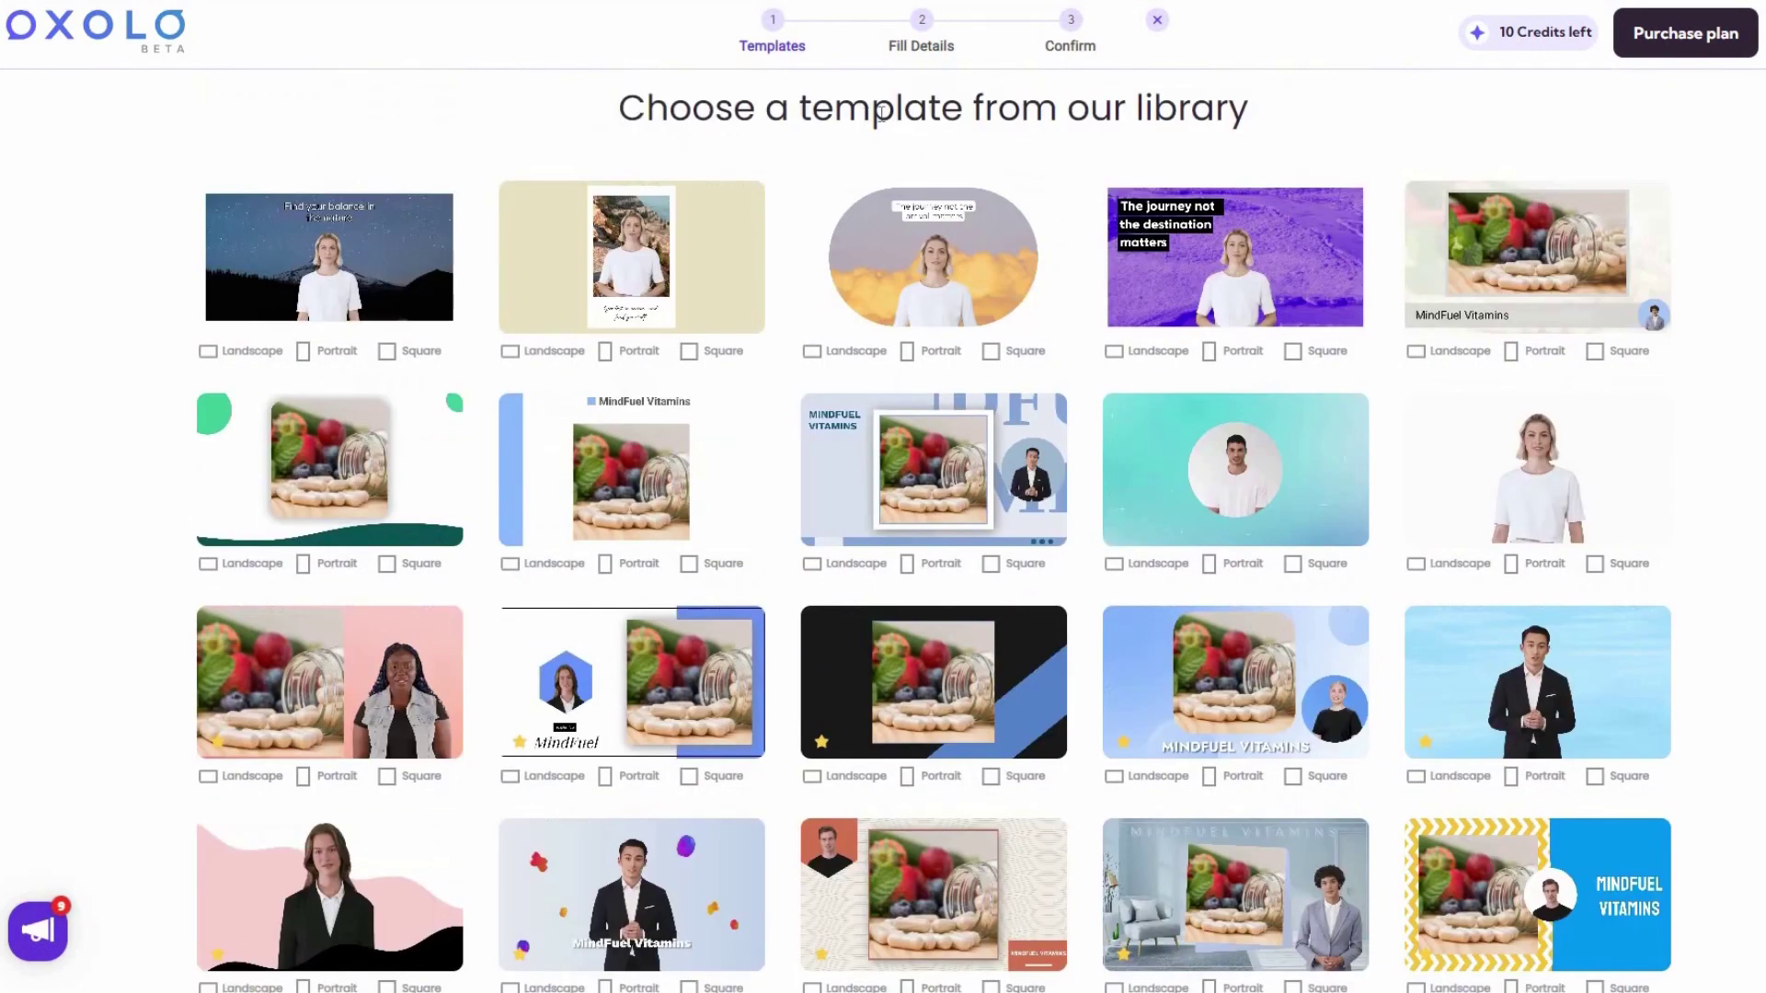
{"action": "left_click", "coordinate": [303, 352]}
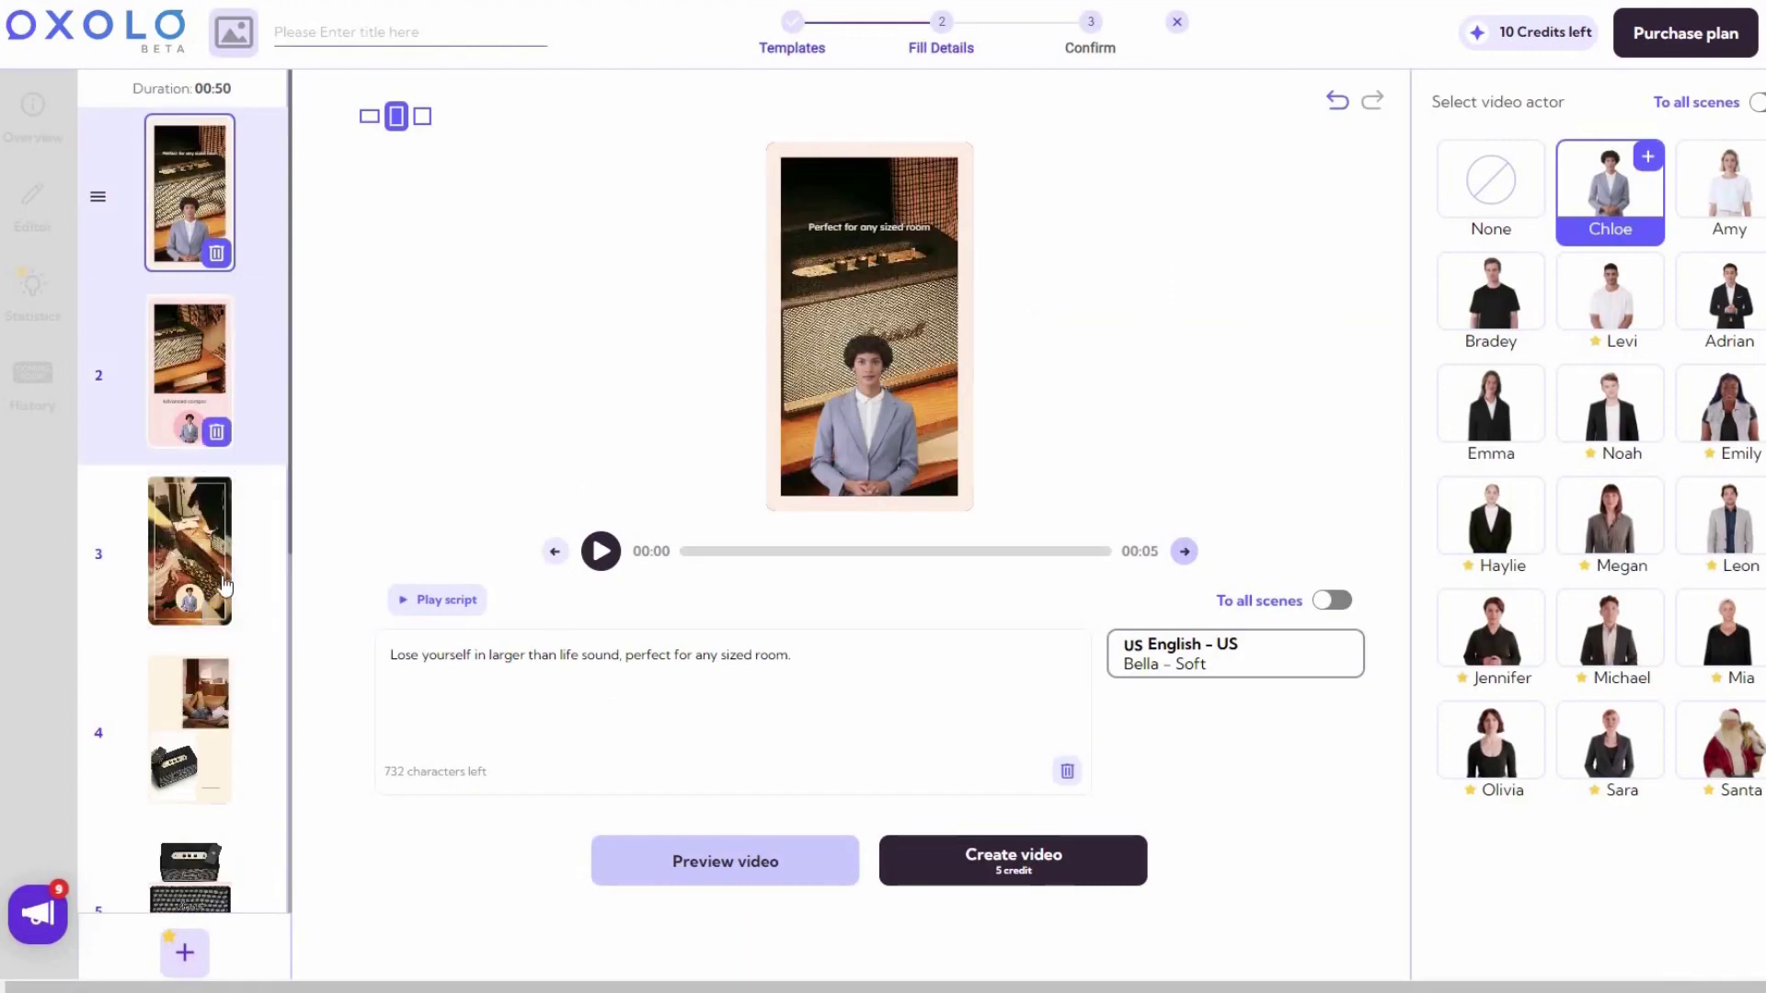
{"action": "scroll", "coordinate": [224, 585], "scroll_direction": "down", "scroll_amount": 10}
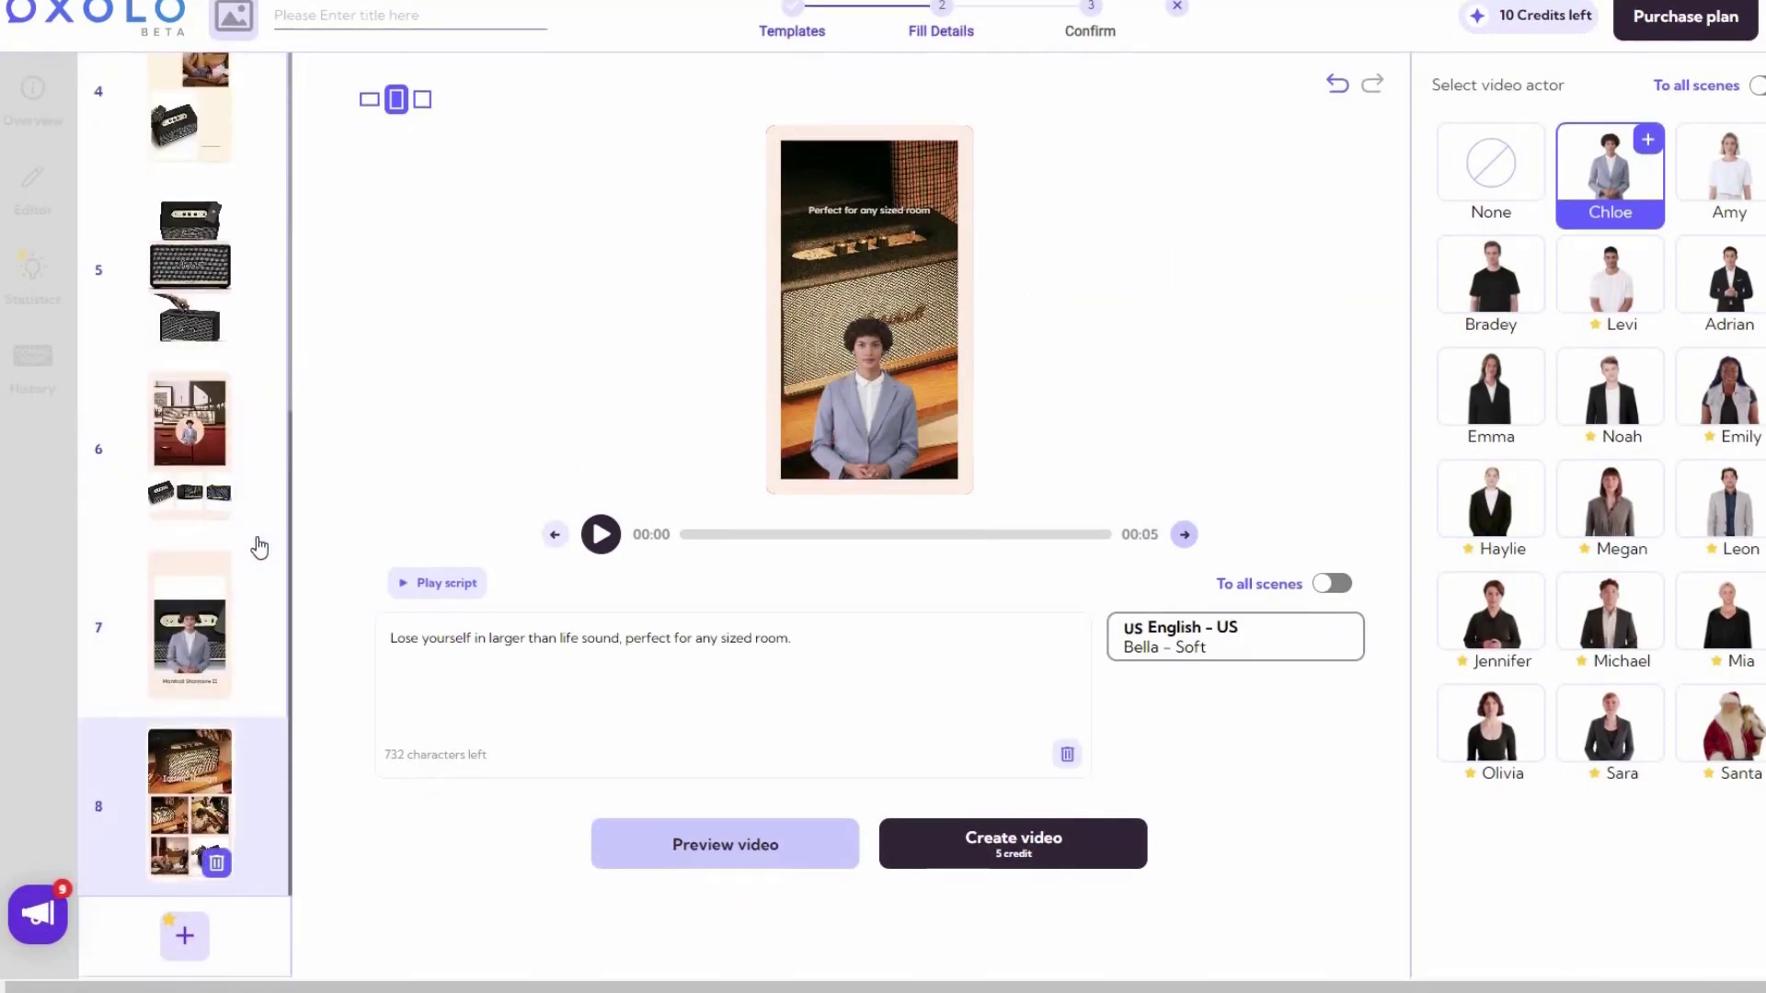
{"action": "scroll", "coordinate": [260, 542], "scroll_direction": "up", "scroll_amount": 5}
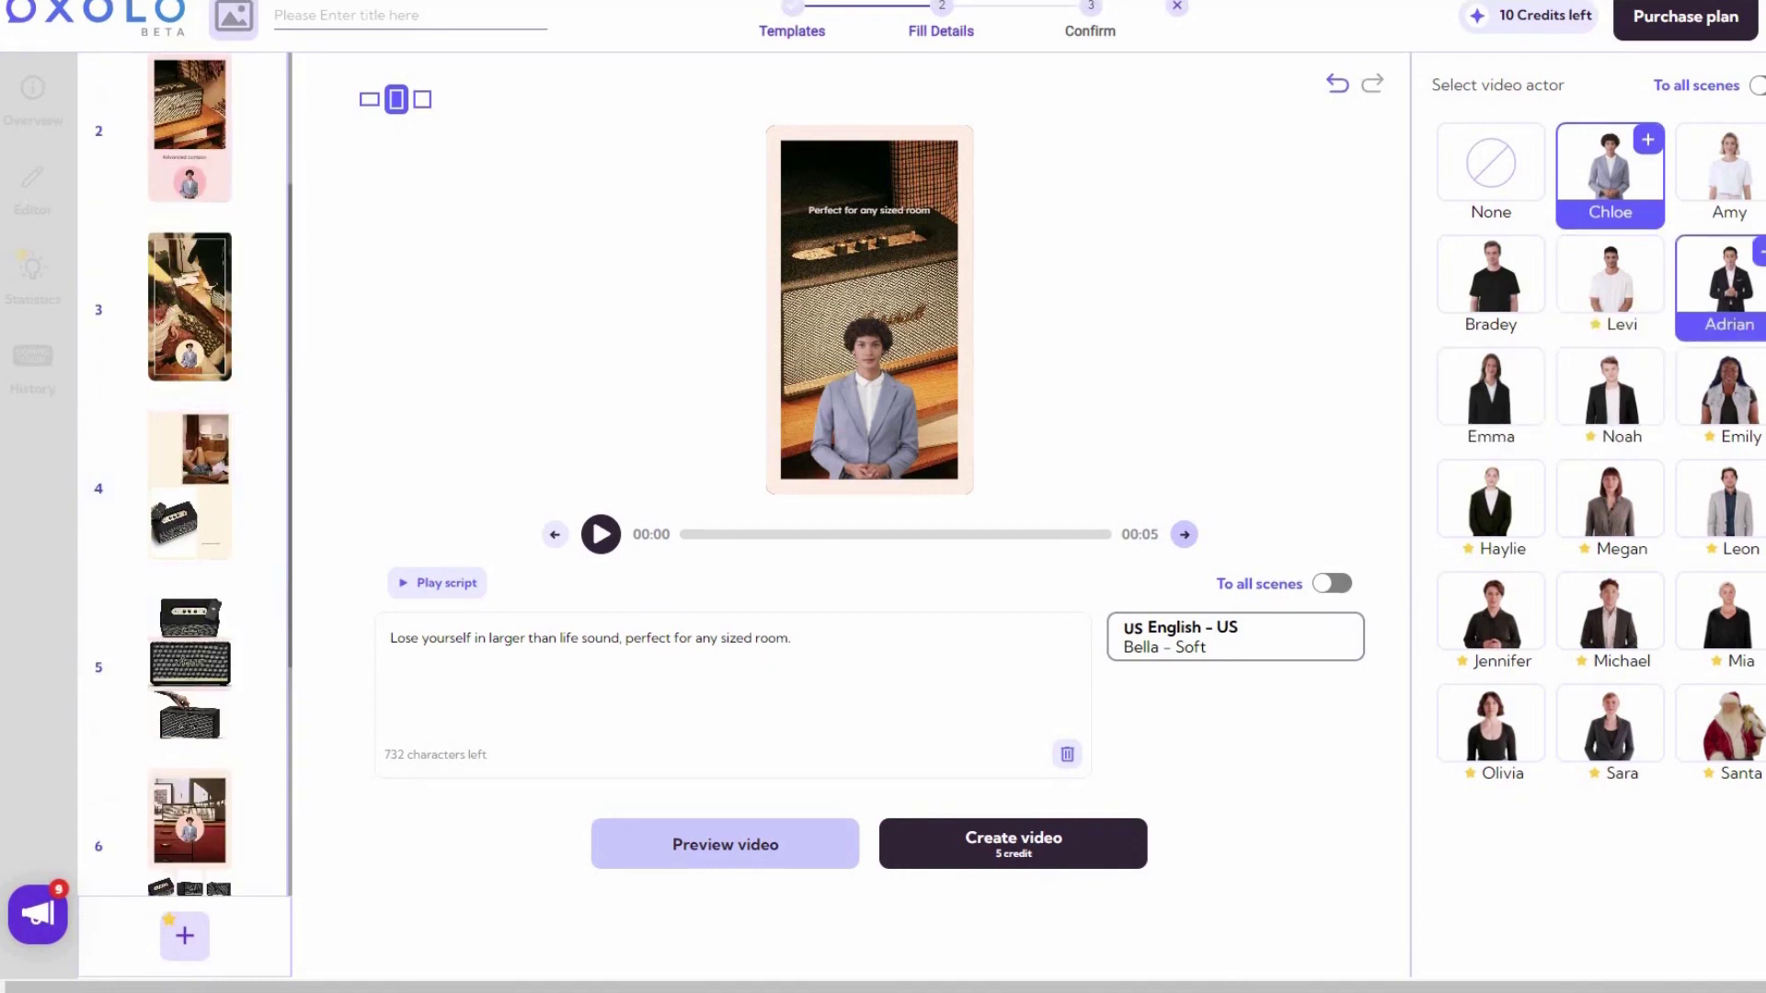